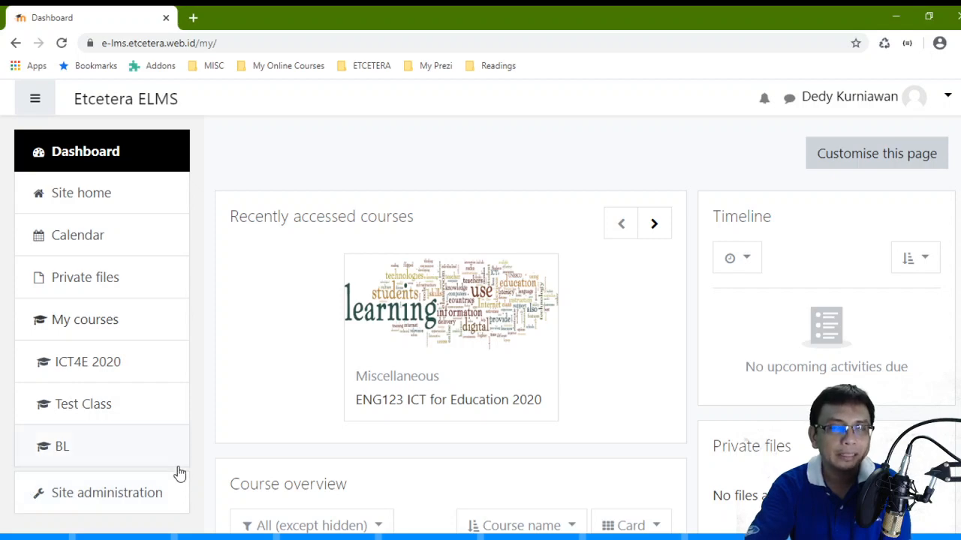
# Open course and category management in the site administration and start creating a new course in the Miscellaneous category
pyautogui.click(113, 500)
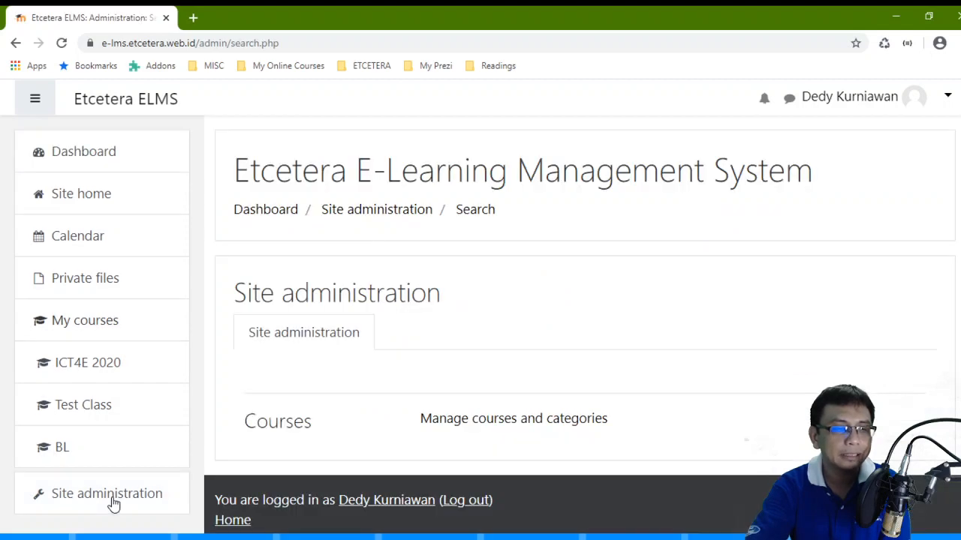
pyautogui.click(279, 424)
pyautogui.click(408, 340)
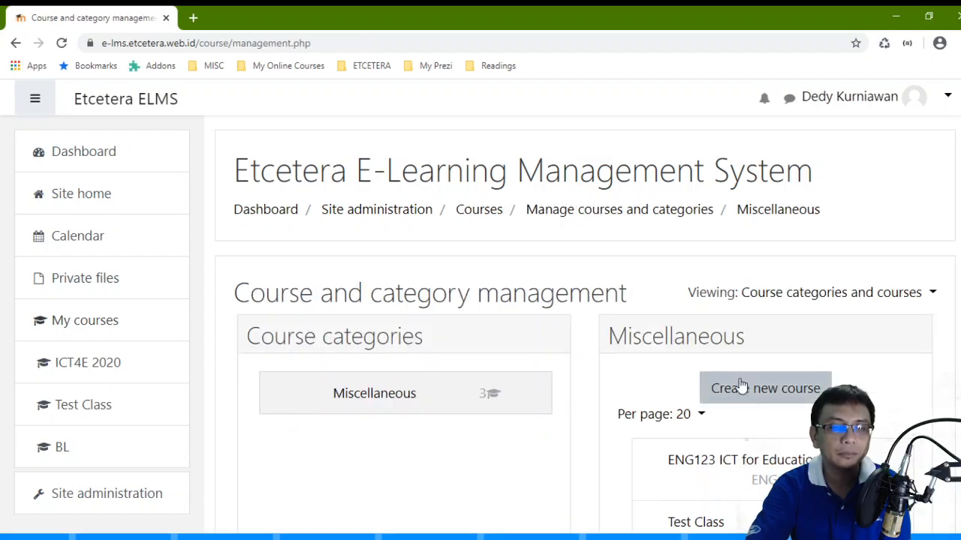
pyautogui.click(743, 392)
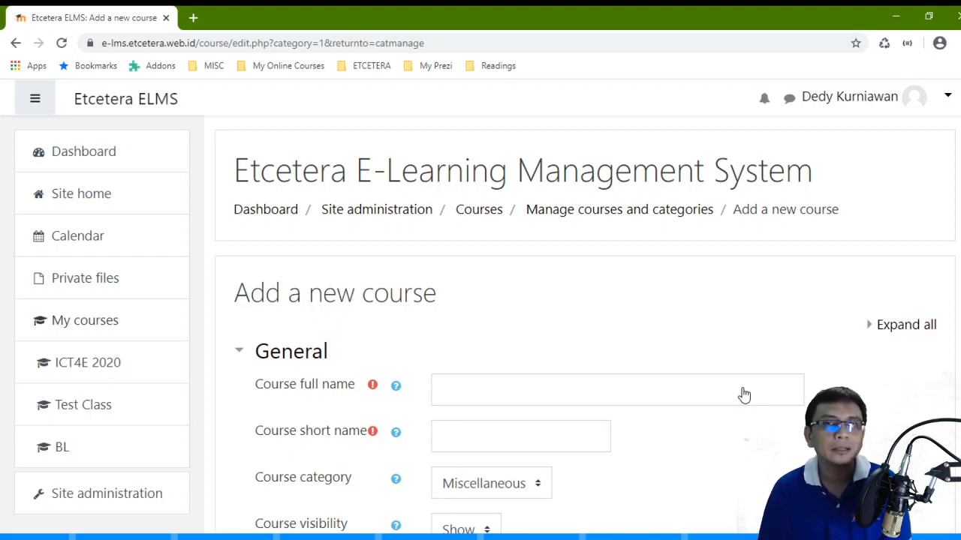
# Enter "Introduction to Linguistics 2020" as the full name of the new course
pyautogui.scroll(-2, 669, 400)
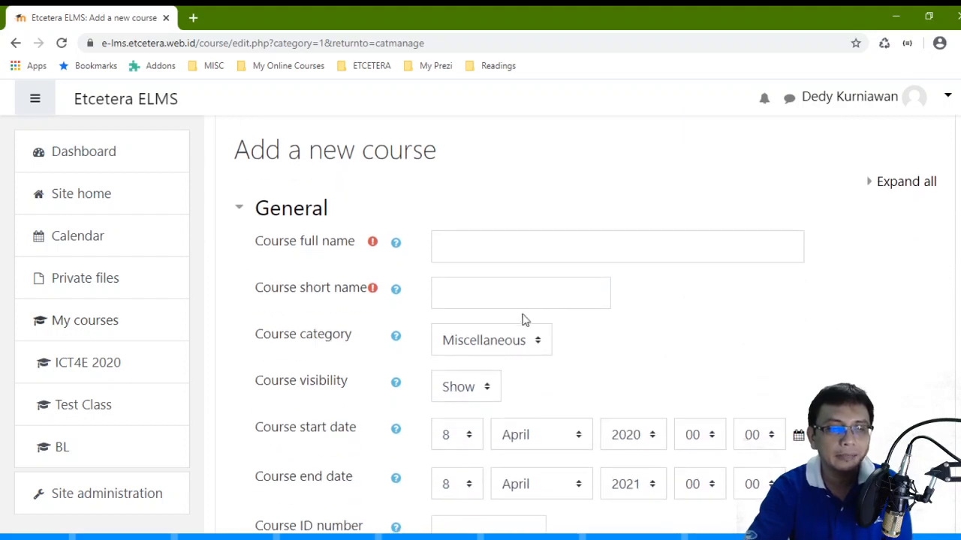
pyautogui.click(487, 248)
pyautogui.click(486, 291)
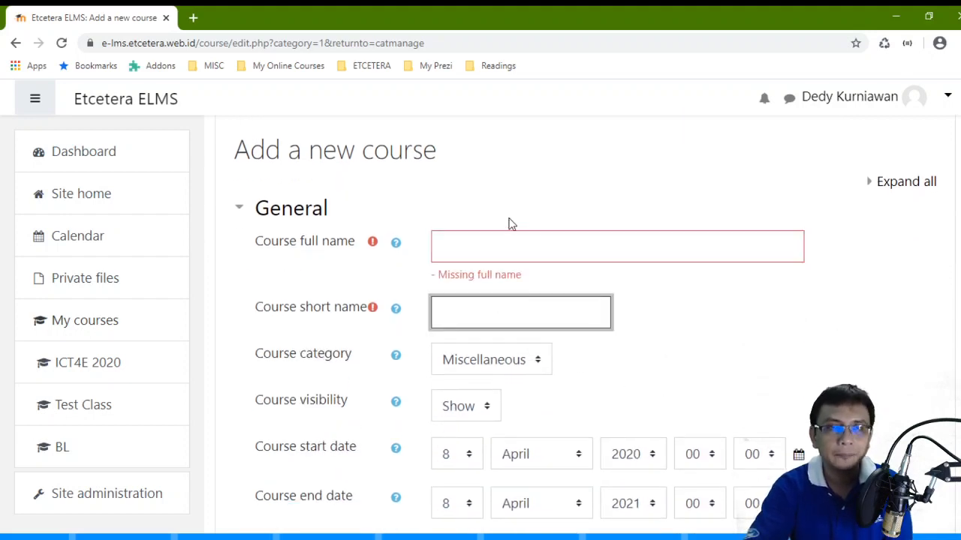
pyautogui.click(516, 251)
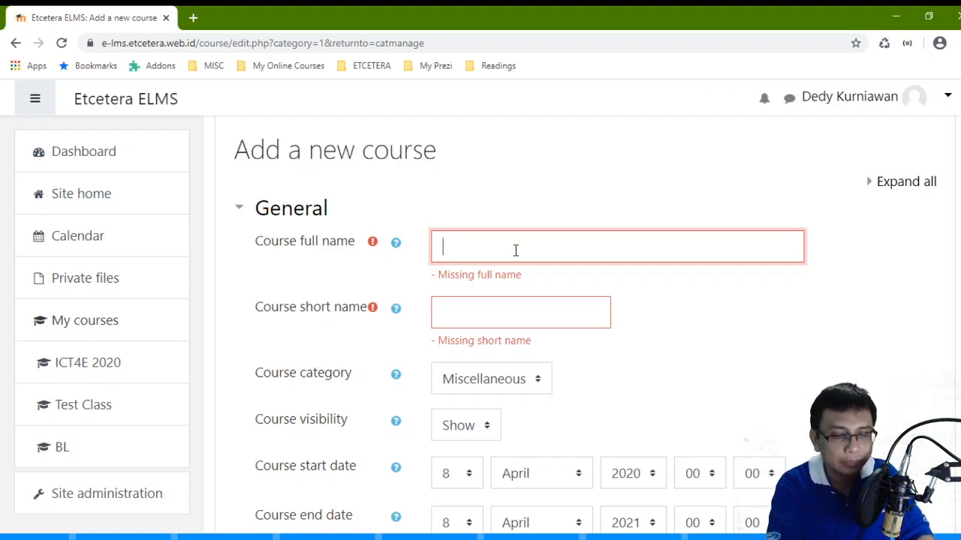
pyautogui.write('Intro')
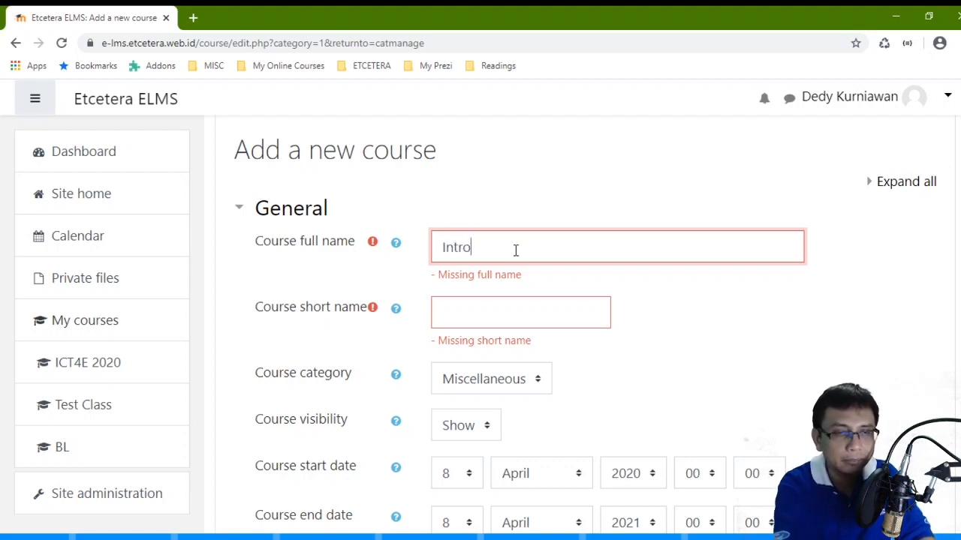
pyautogui.write('duction to Linguitic')
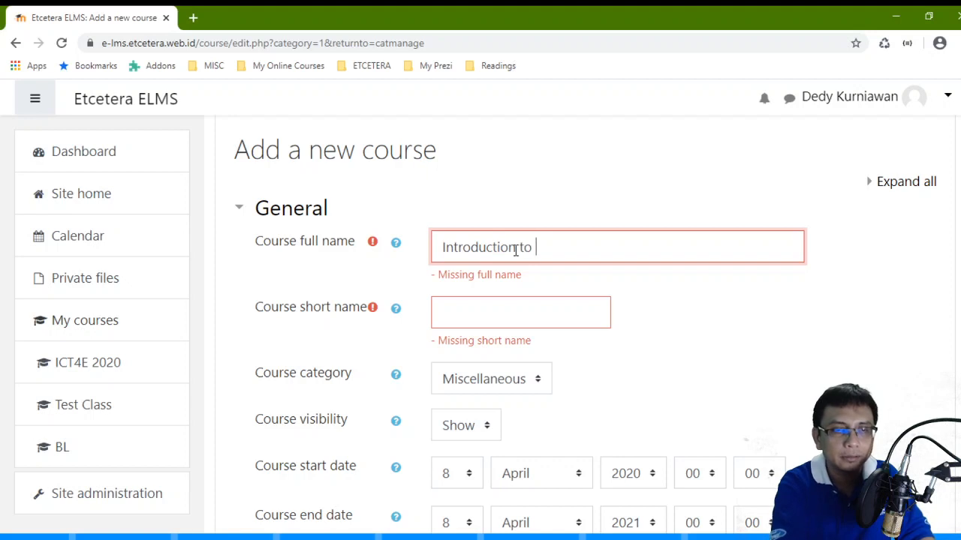
pyautogui.press('BackSpace')
pyautogui.press('BackSpace')
pyautogui.press('BackSpace')
pyautogui.press('BackSpace')
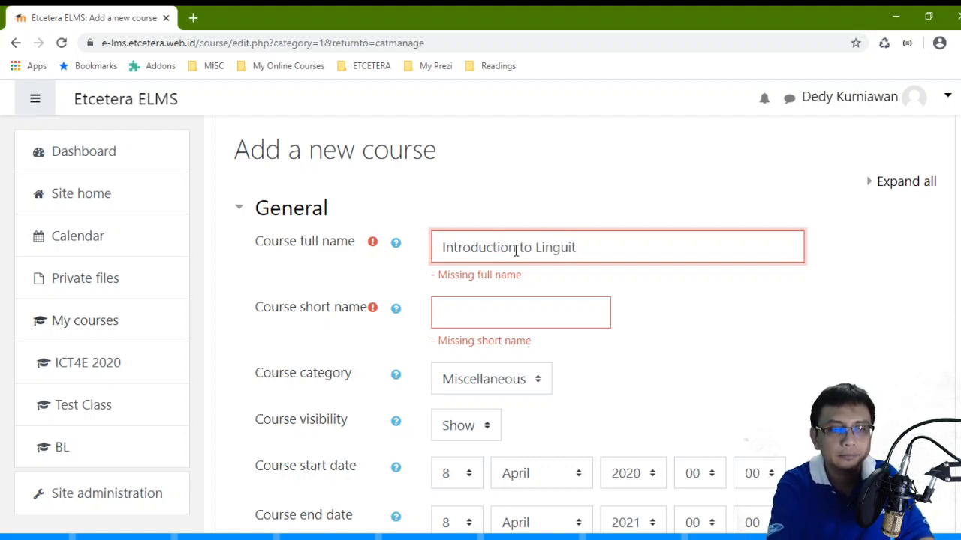
pyautogui.write('isti')
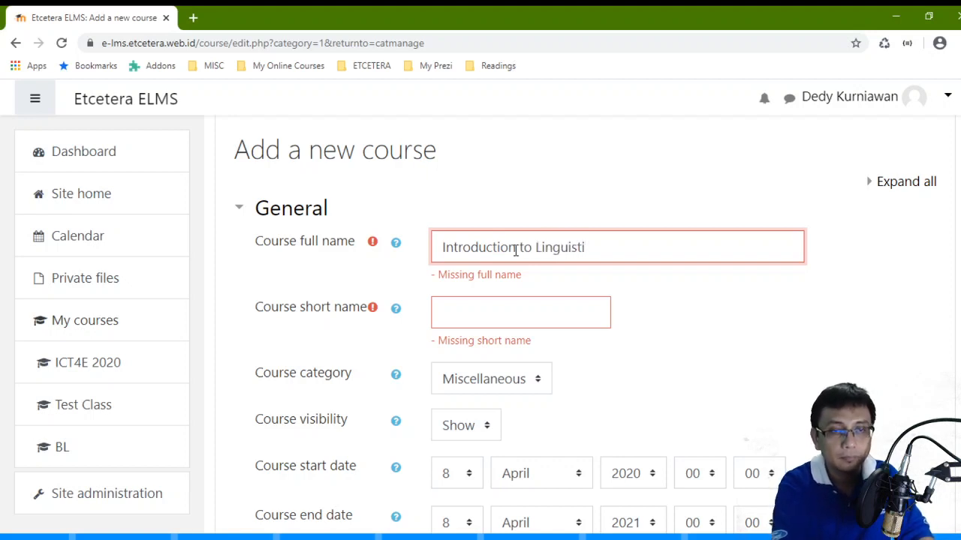
pyautogui.write('cs 2020')
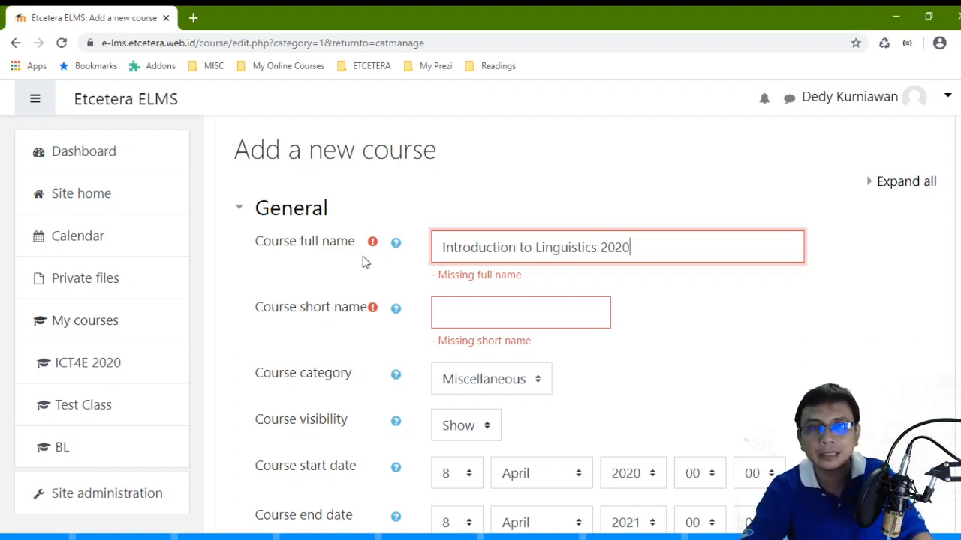
# Enter "Intro to Ling 2020" as the short name of the new course
pyautogui.click(482, 308)
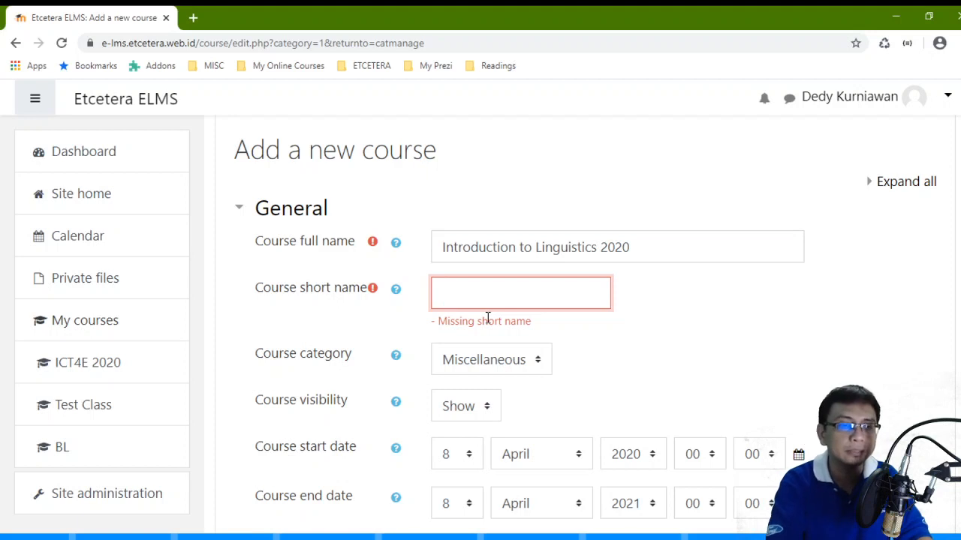
pyautogui.write('Intro to Ling')
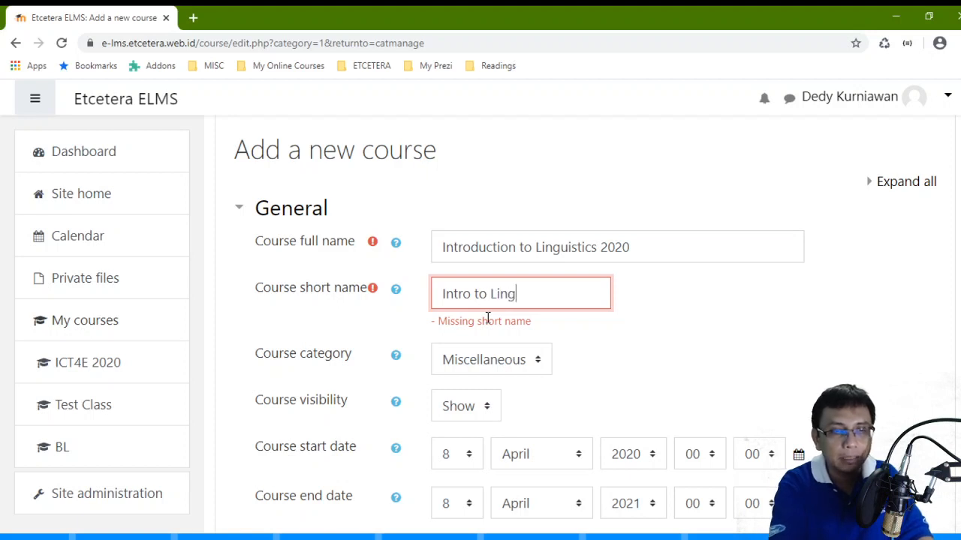
pyautogui.write(' 2020')
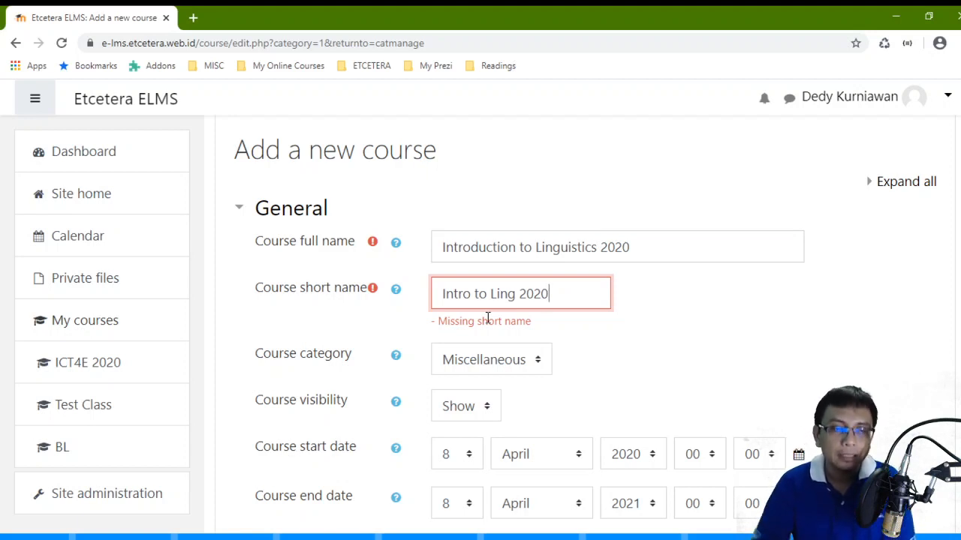
pyautogui.click(538, 366)
pyautogui.click(591, 339)
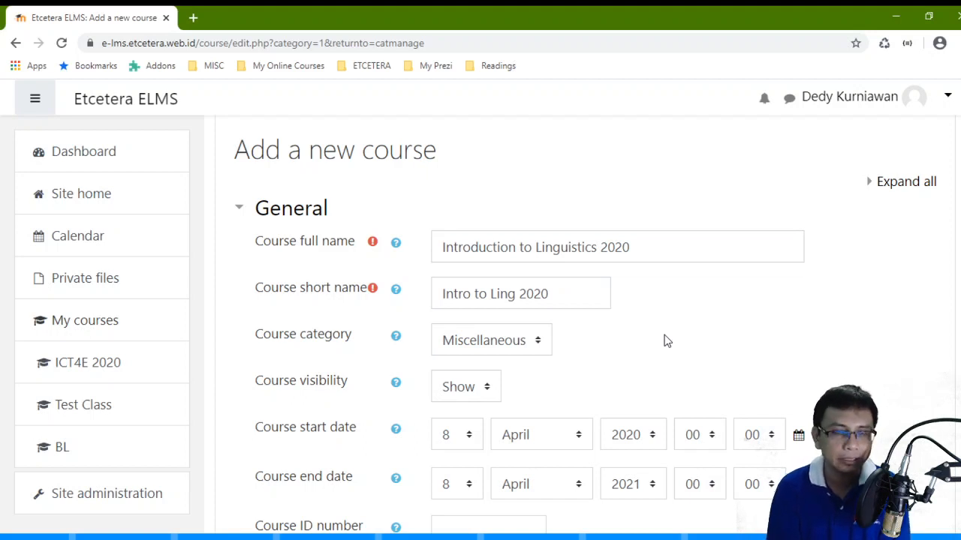
# Save the new course and display its course page
pyautogui.scroll(-2, 645, 283)
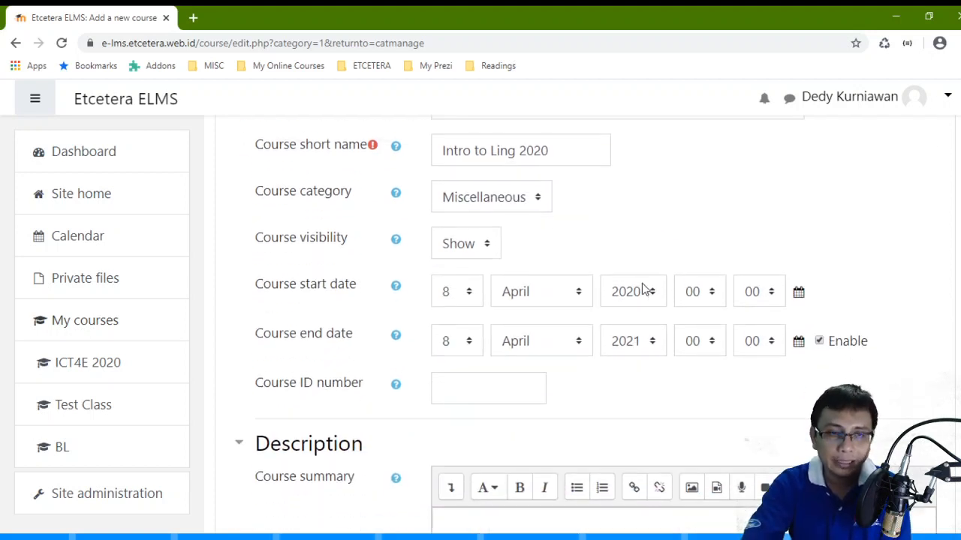
pyautogui.scroll(-15, 610, 288)
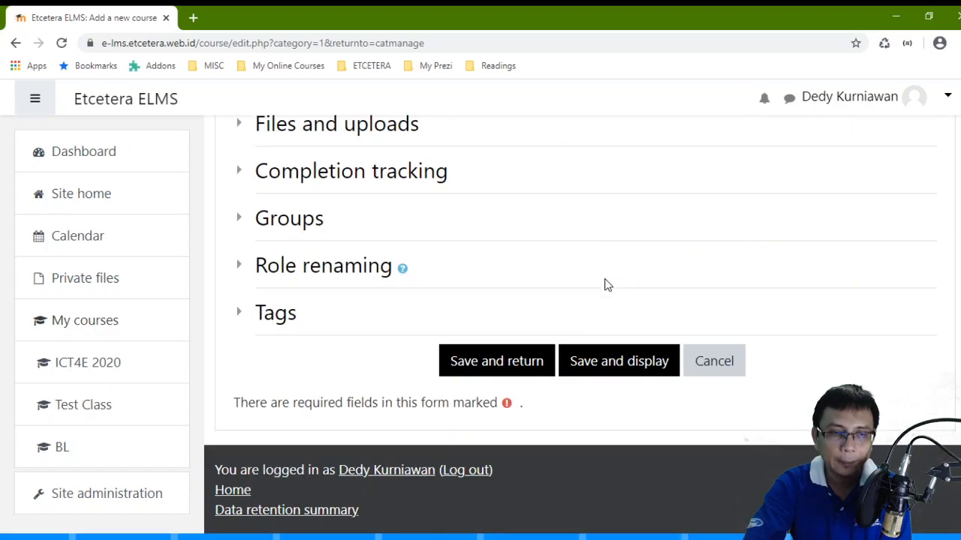
pyautogui.click(584, 367)
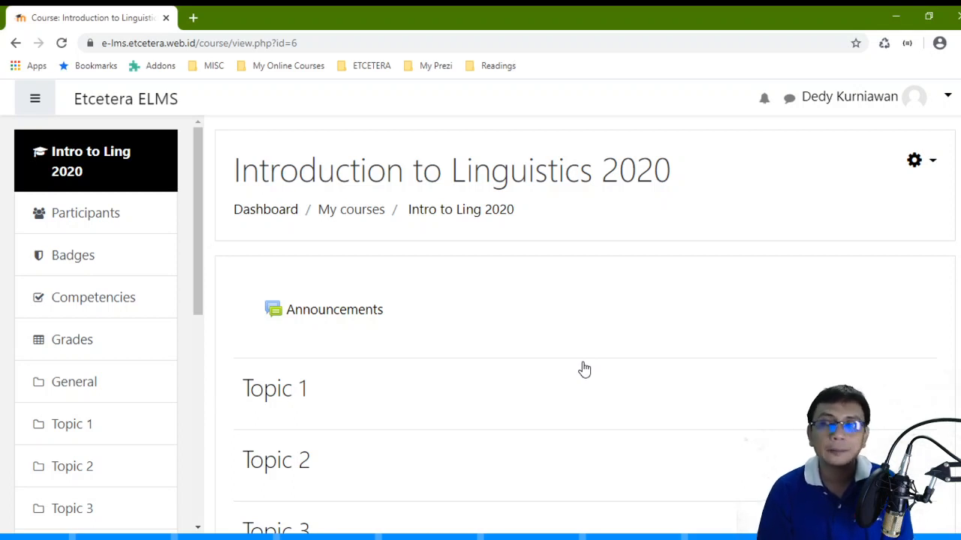
# Review the course's participants list, including roles and enrolment options, and return to the course page
pyautogui.click(103, 216)
pyautogui.scroll(-3, 421, 255)
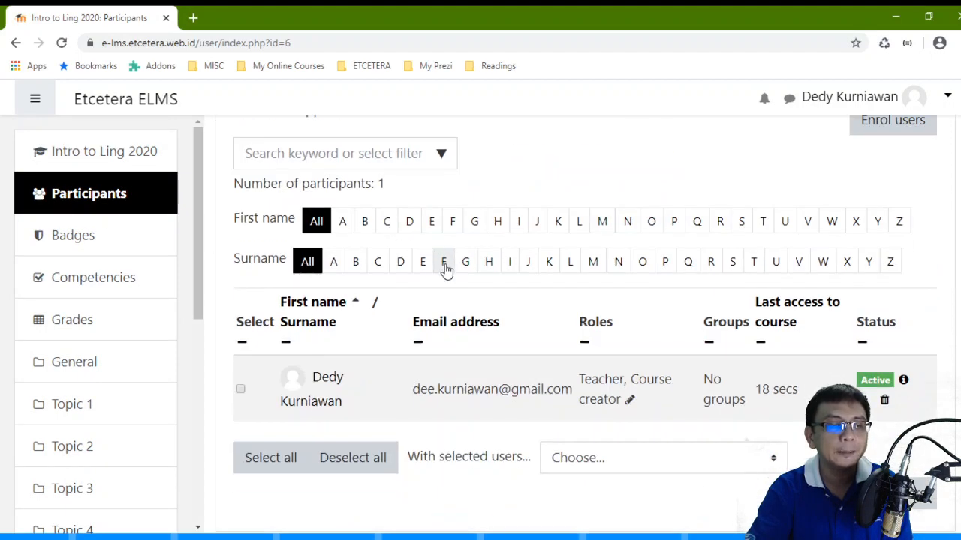
pyautogui.scroll(-2, 405, 289)
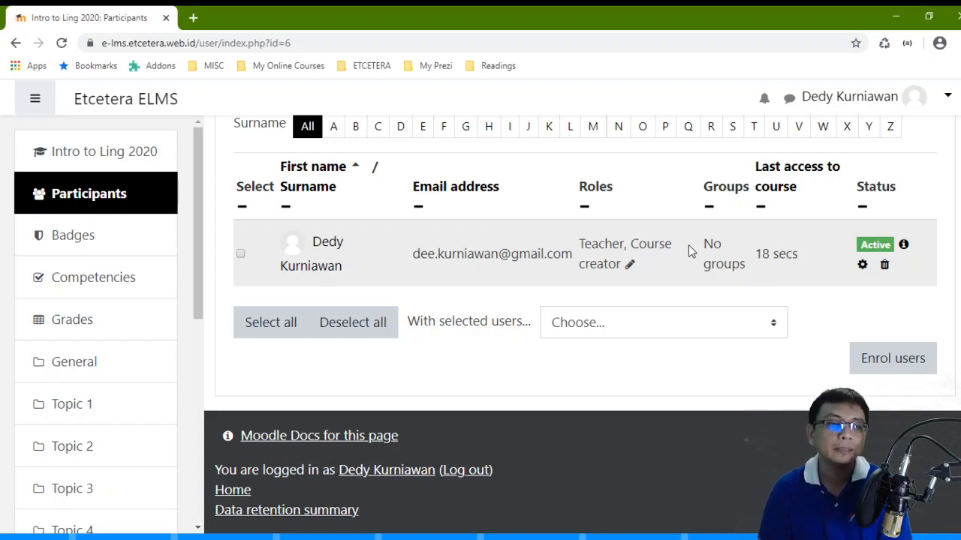
pyautogui.scroll(4, 775, 255)
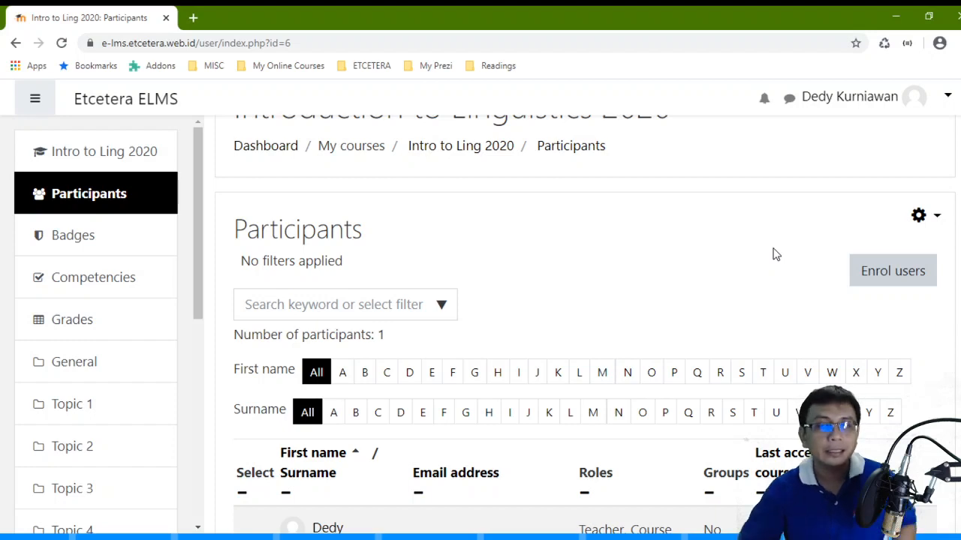
pyautogui.scroll(-1, 898, 171)
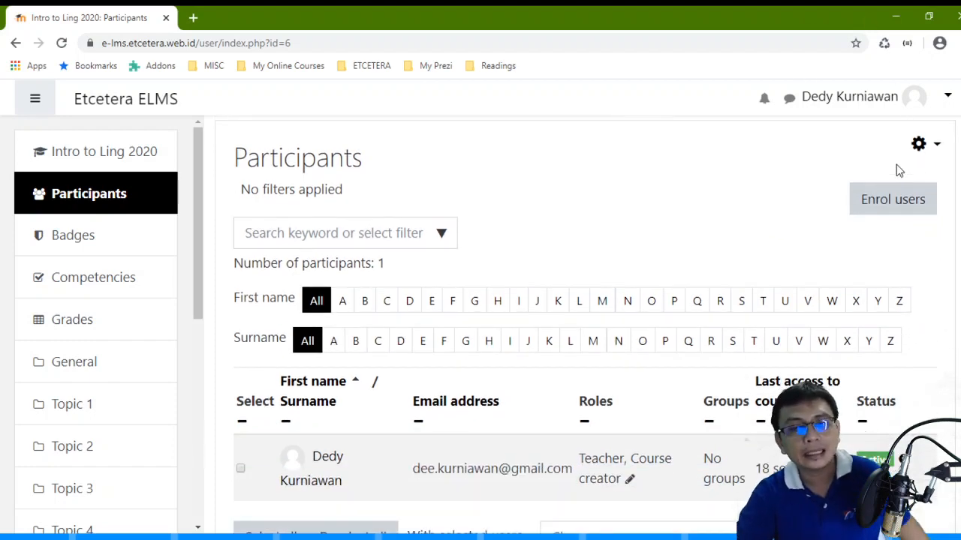
pyautogui.scroll(1, 896, 170)
pyautogui.scroll(-3, 553, 382)
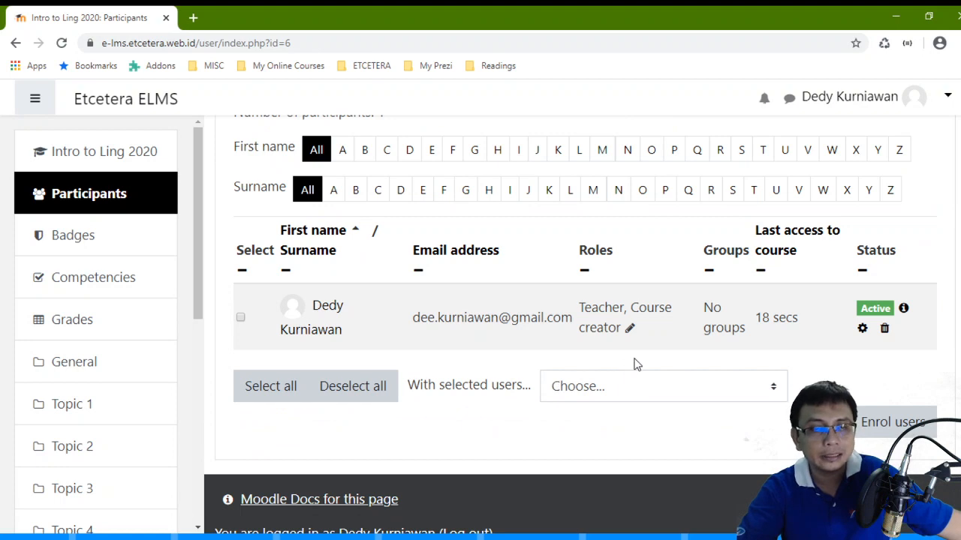
pyautogui.scroll(4, 635, 361)
pyautogui.click(492, 212)
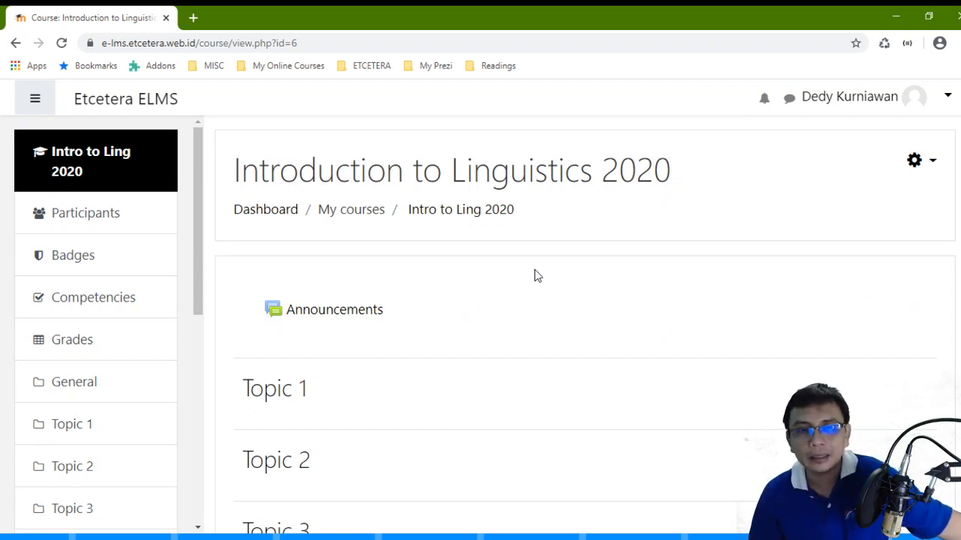
pyautogui.click(43, 538)
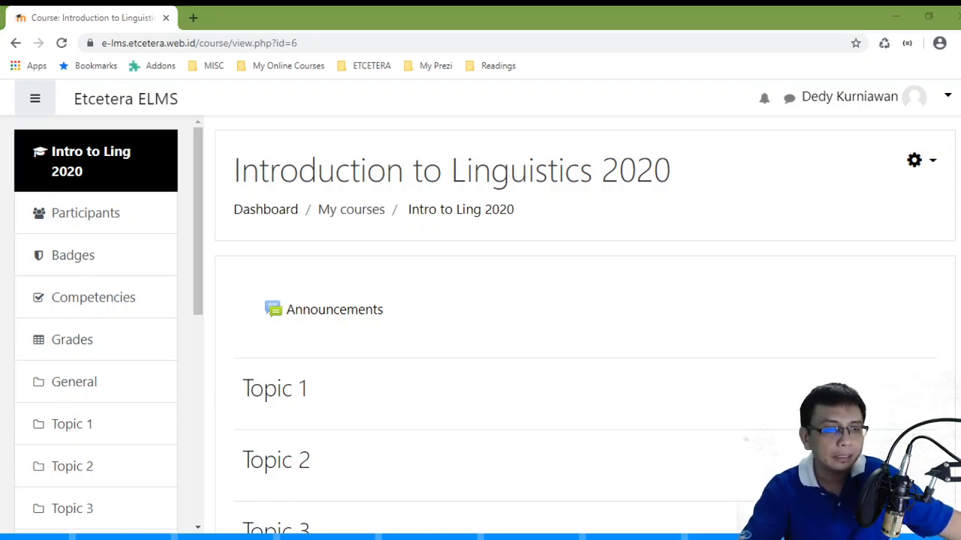
pyautogui.click(276, 537)
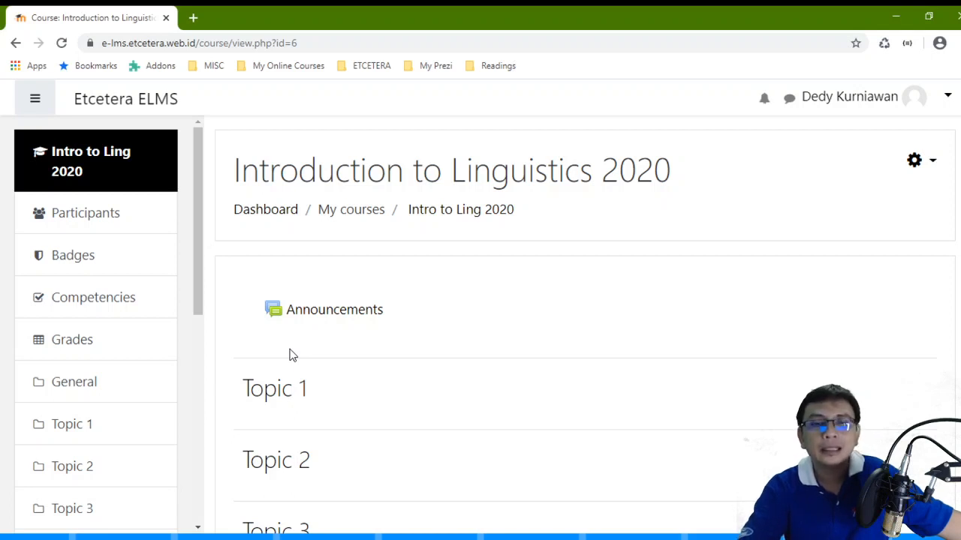
# Open the course settings and add the code ENG123 before the full name, making it "ENG123 Introduction to Linguistics 2020"
pyautogui.click(931, 163)
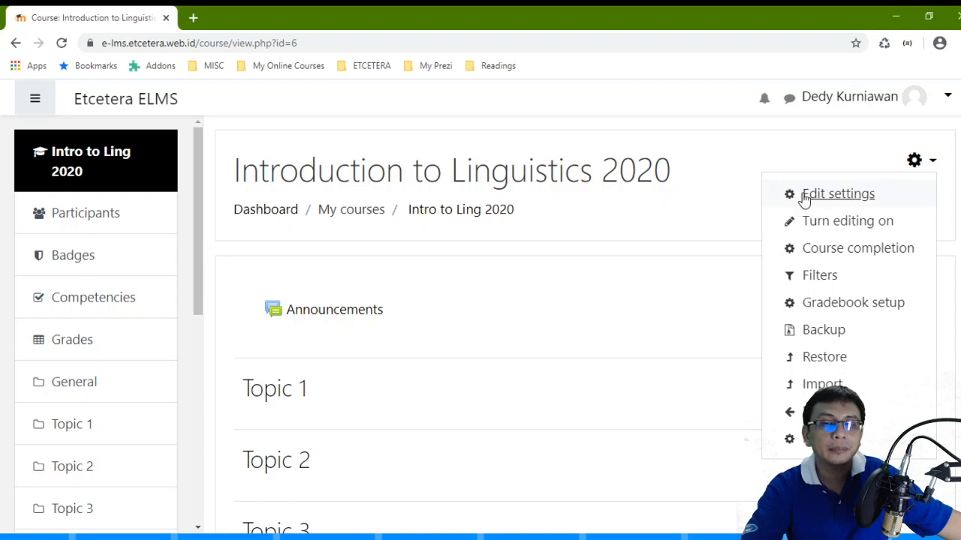
pyautogui.click(868, 195)
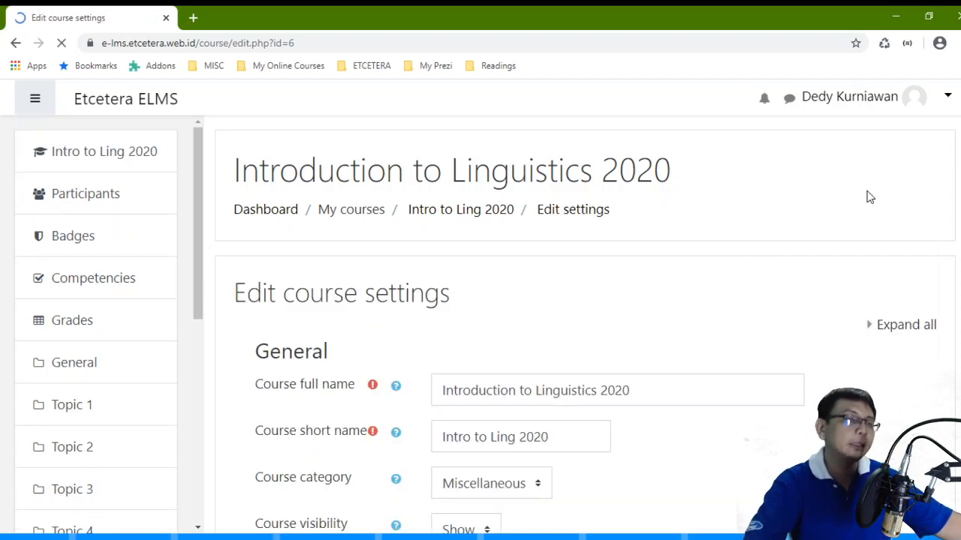
pyautogui.scroll(-1, 802, 217)
pyautogui.click(707, 321)
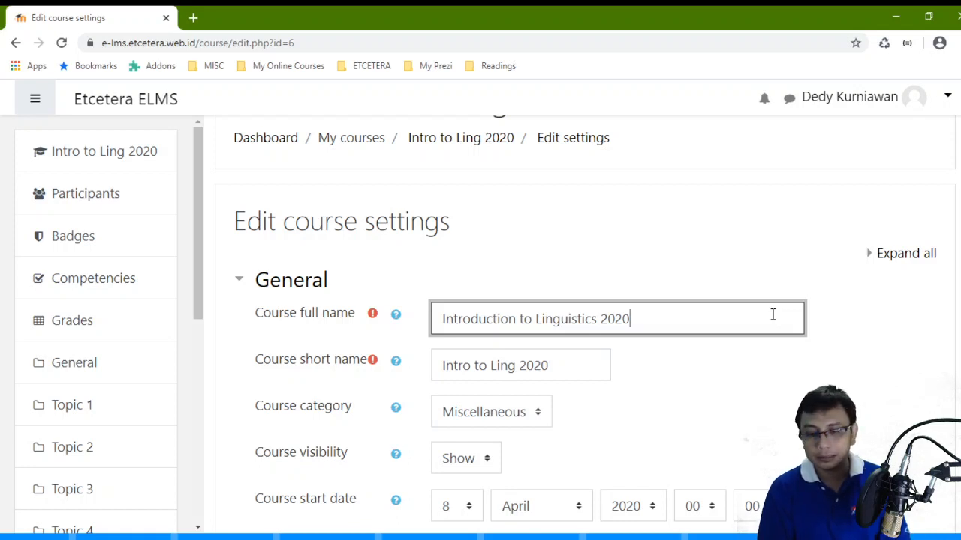
pyautogui.hotkey('ctrl', 'Left')
pyautogui.hotkey('ctrl', 'Left')
pyautogui.hotkey('ctrl', 'Left')
pyautogui.hotkey('ctrl', 'Left')
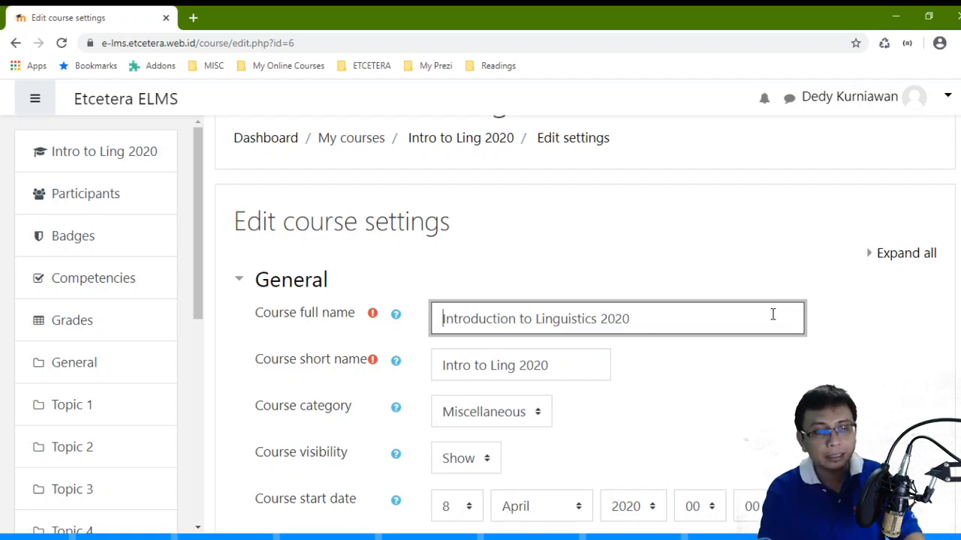
pyautogui.write('ENG')
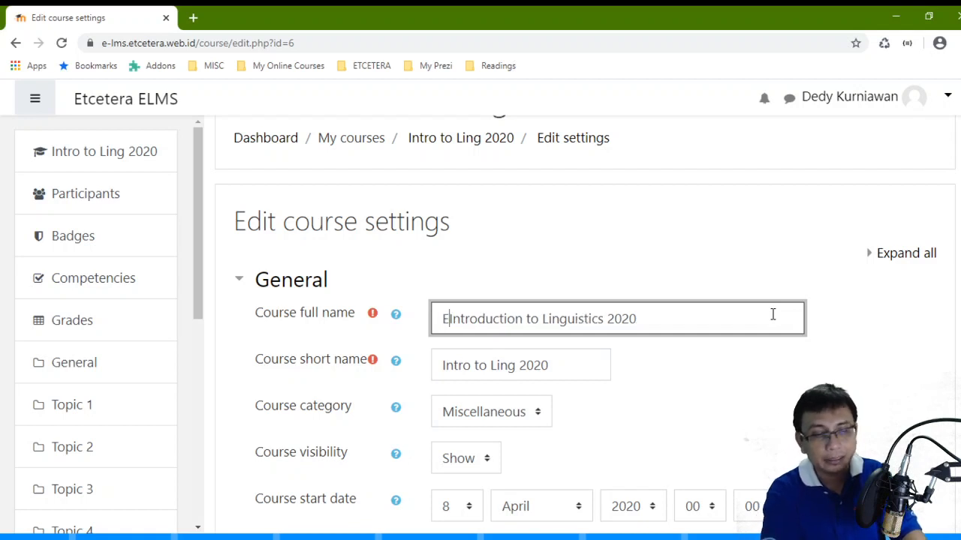
pyautogui.press('BackSpace')
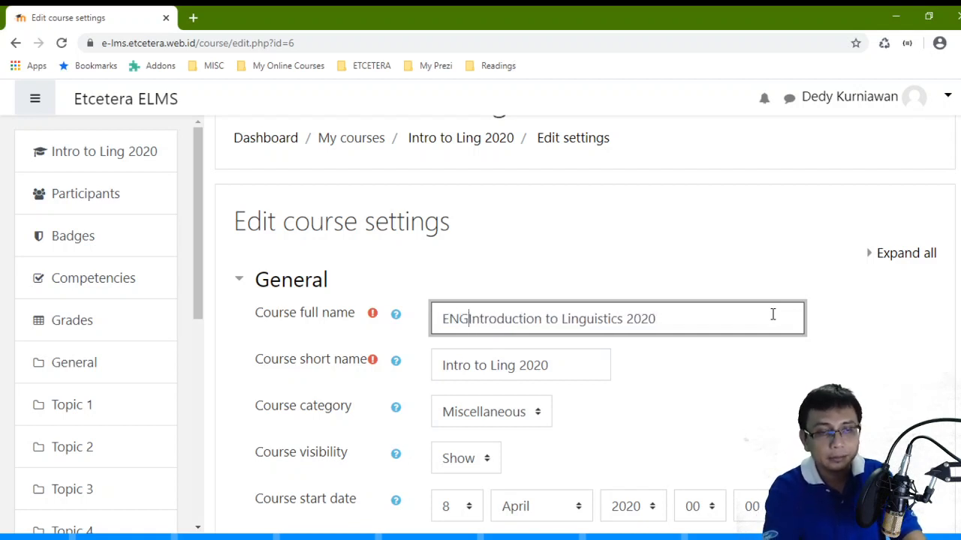
pyautogui.write('123')
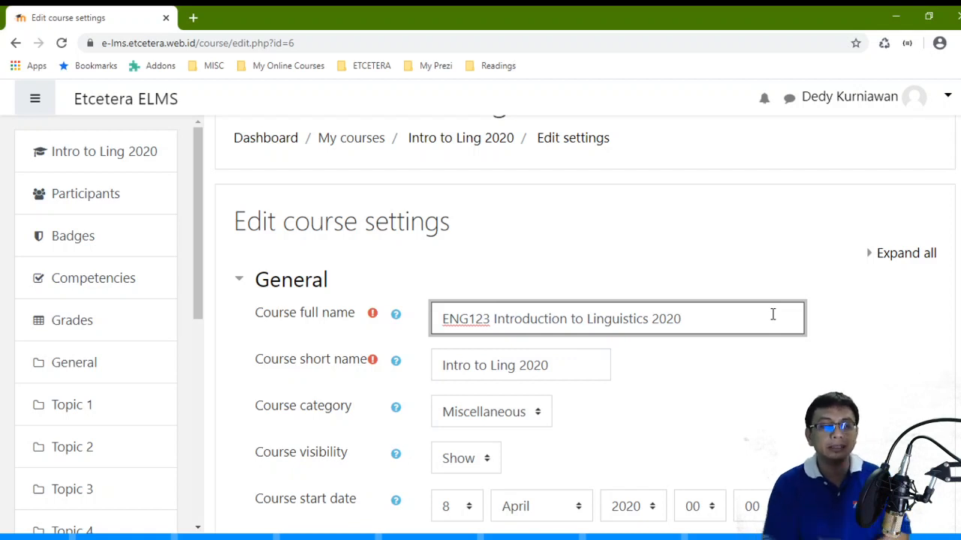
pyautogui.scroll(-1, 785, 335)
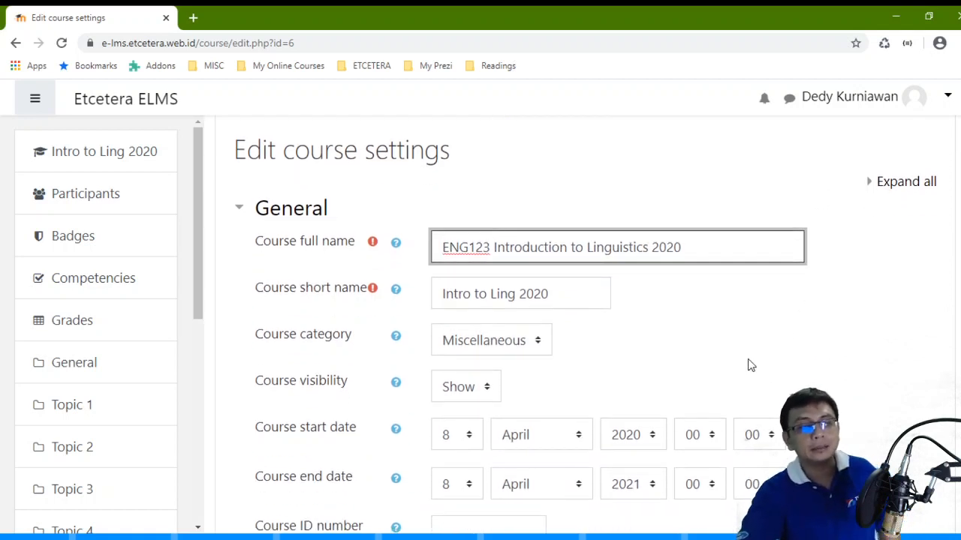
pyautogui.scroll(-1, 593, 322)
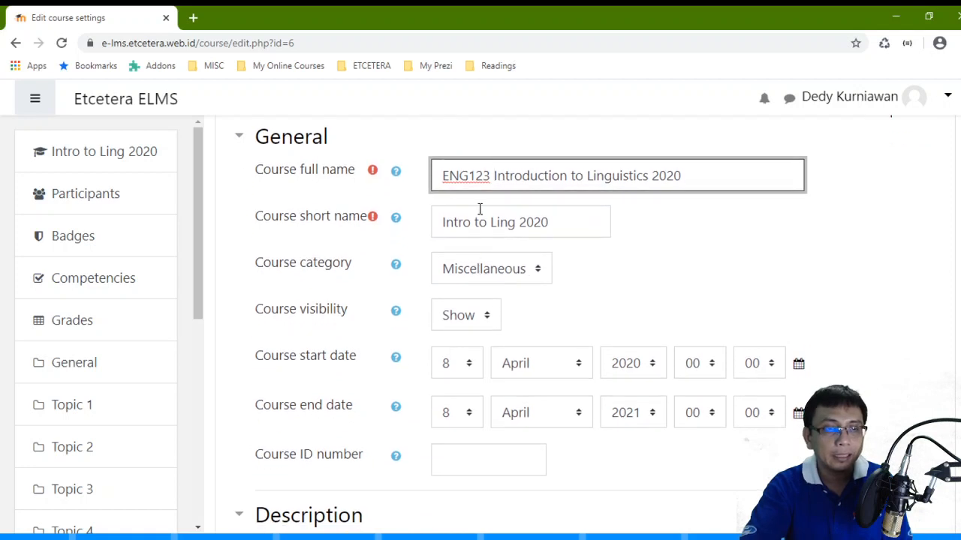
pyautogui.click(561, 220)
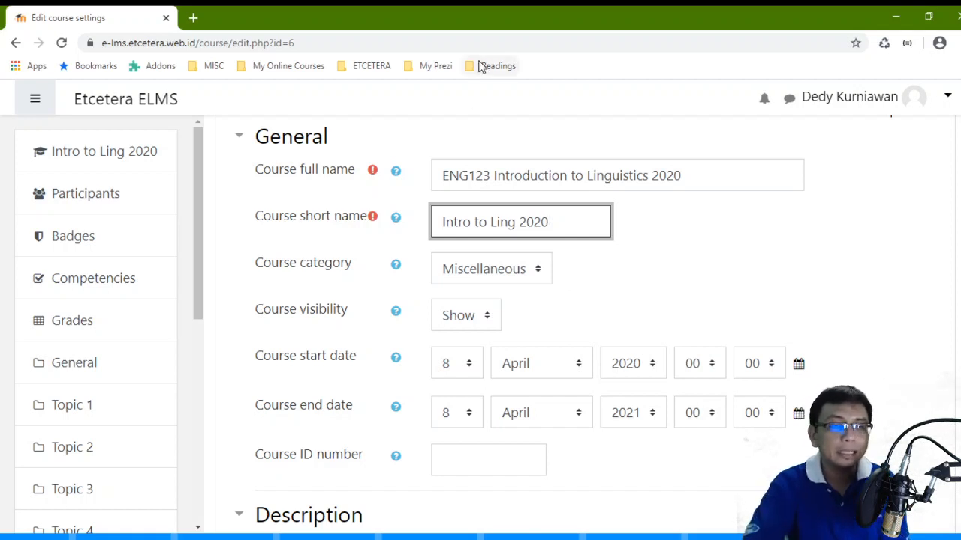
pyautogui.click(582, 281)
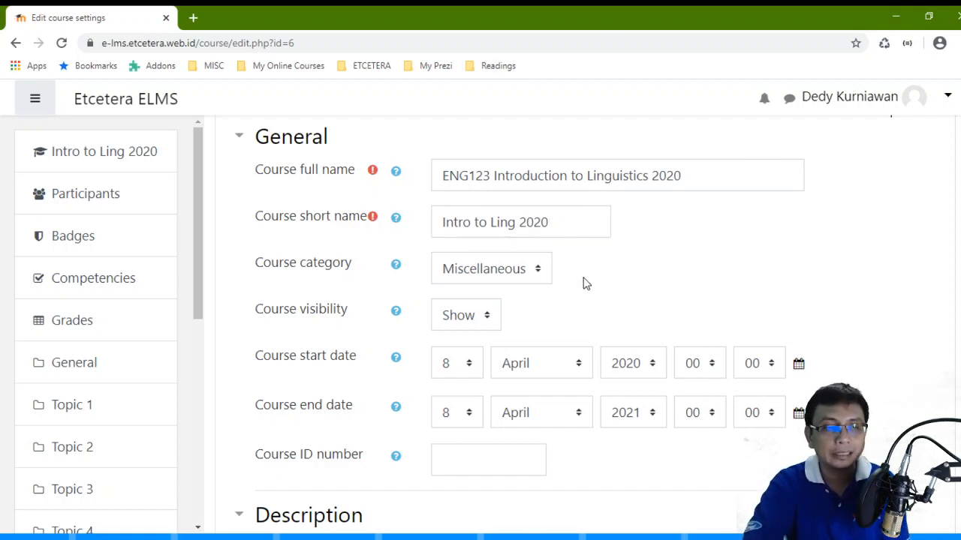
pyautogui.scroll(-1, 586, 283)
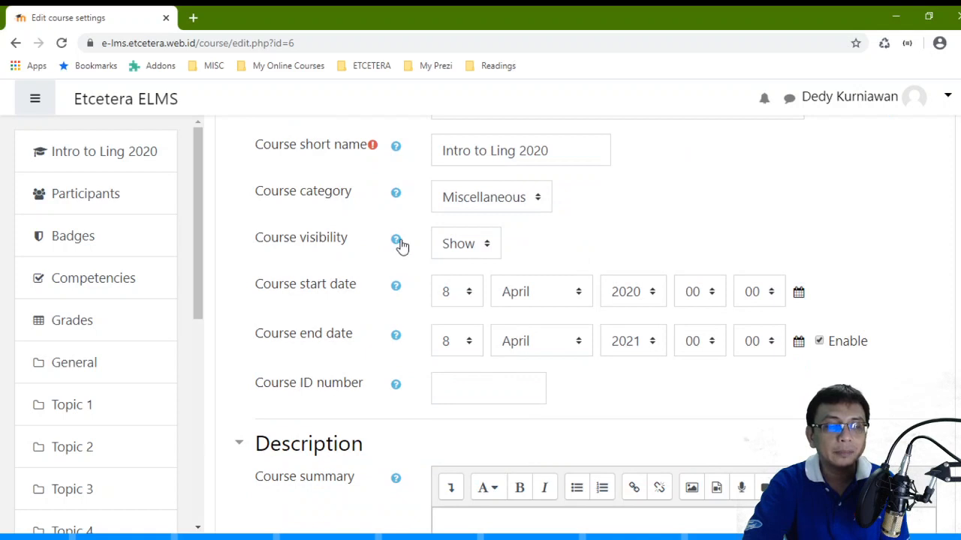
pyautogui.click(478, 245)
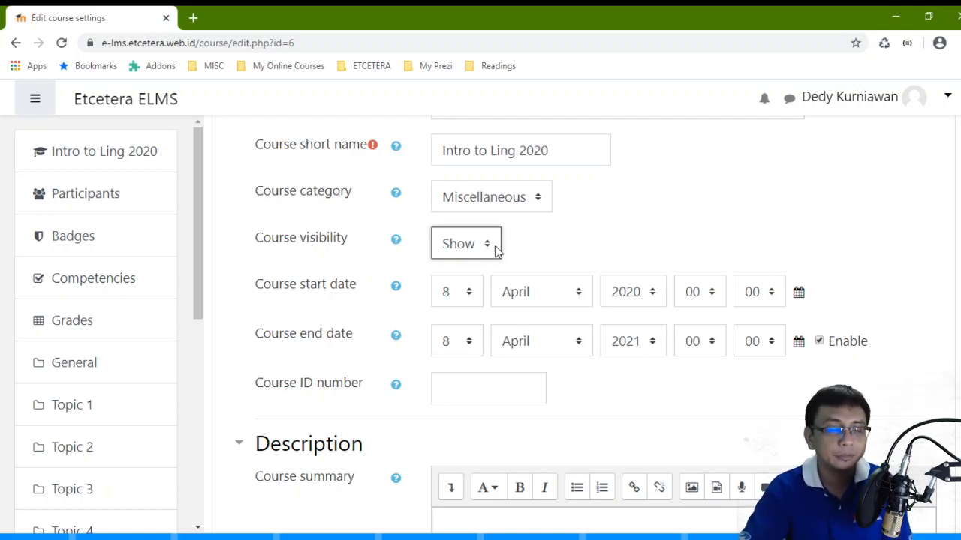
pyautogui.click(546, 242)
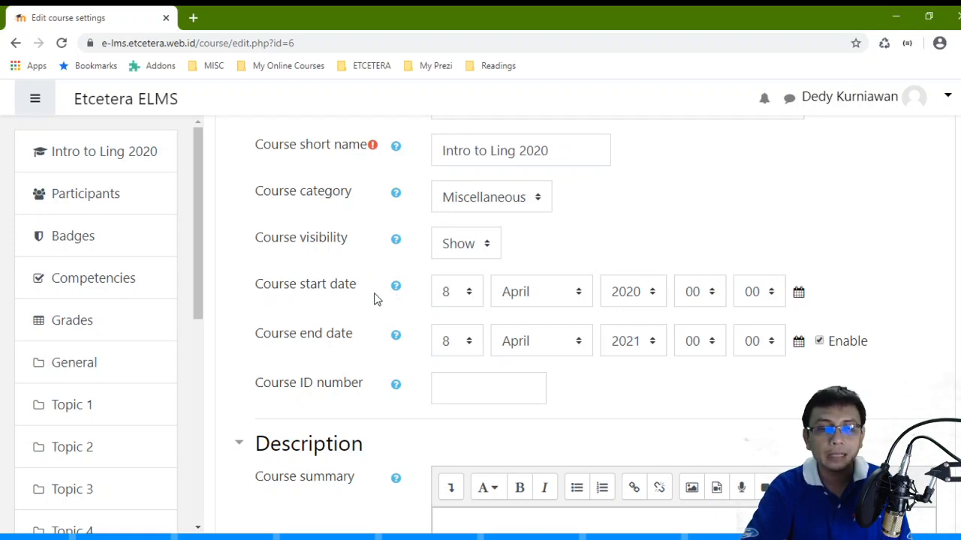
# Set the course start date to 1 April 2020 at 08:00
pyautogui.click(446, 131)
pyautogui.click(695, 293)
pyautogui.click(709, 175)
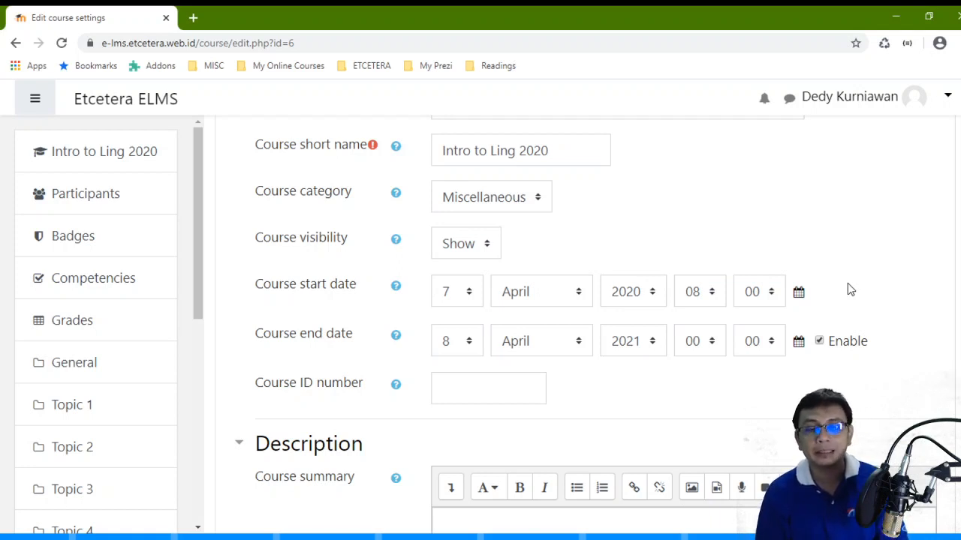
pyautogui.click(473, 297)
pyautogui.press('1')
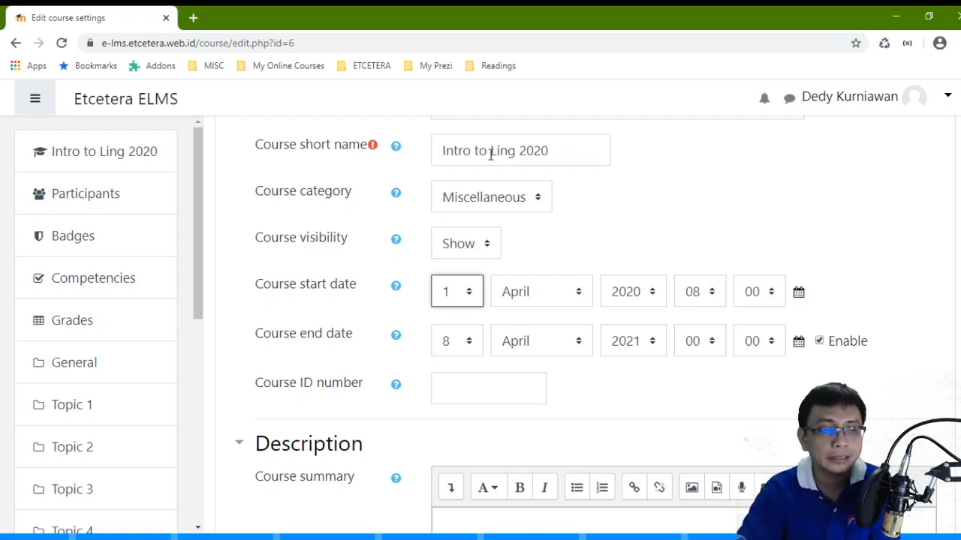
# Set the course end date to 1 April 2021, switching the end date off and enabling it again
pyautogui.click(469, 343)
pyautogui.press('1')
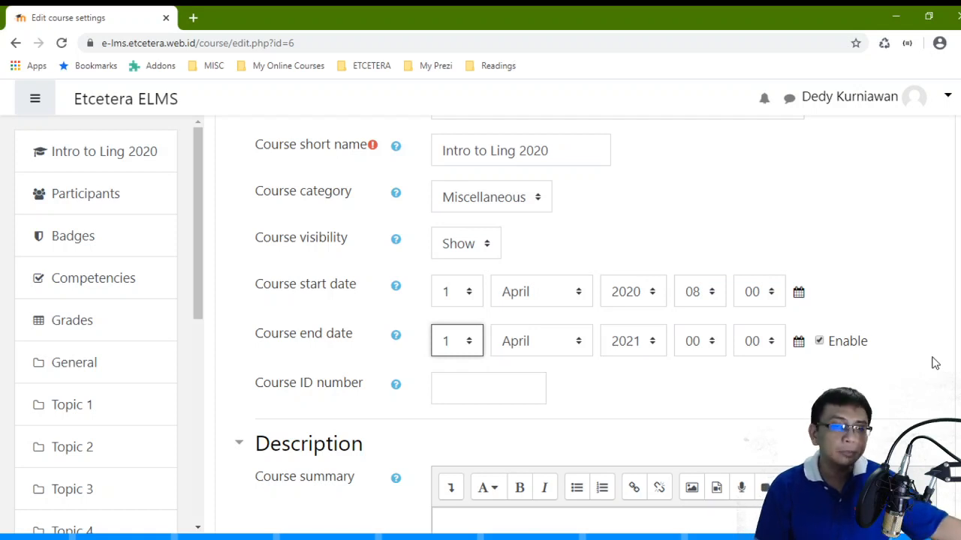
pyautogui.click(826, 344)
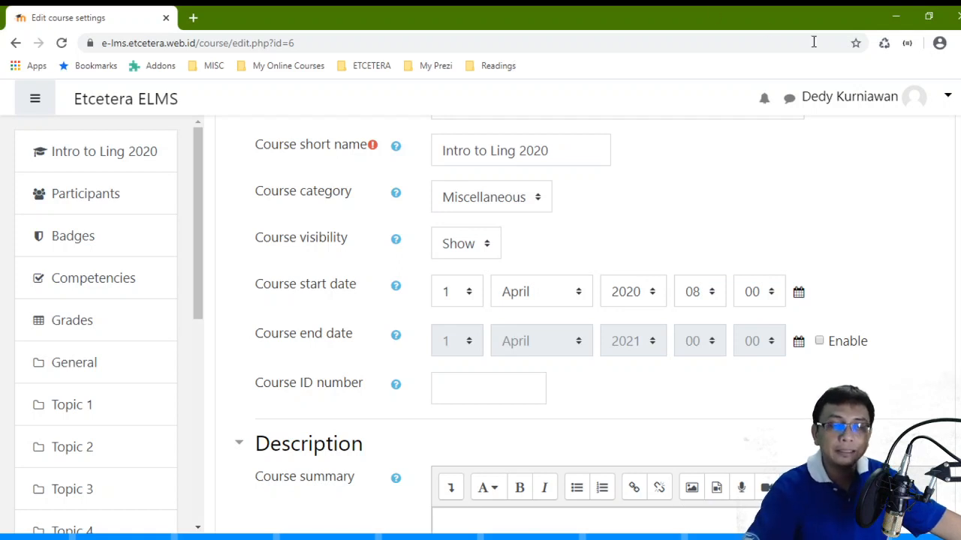
pyautogui.click(821, 344)
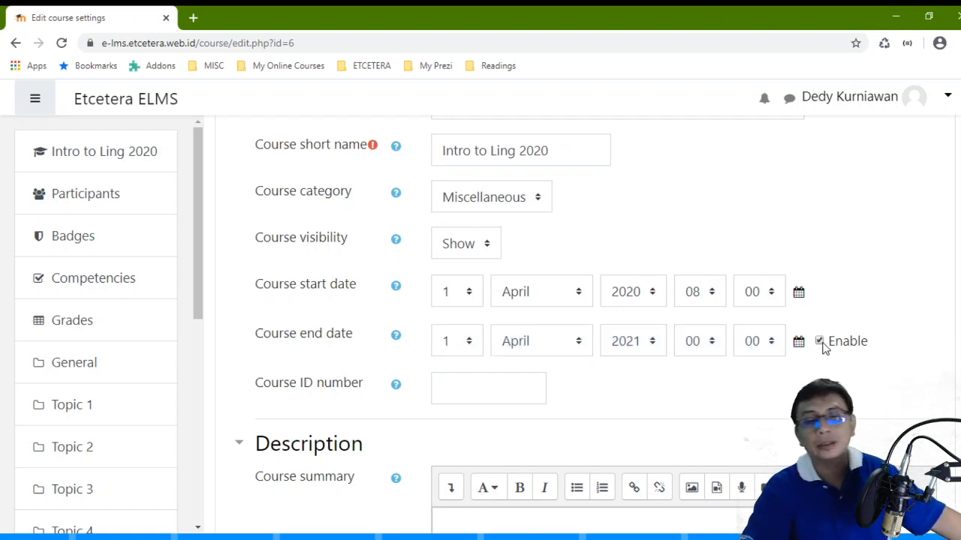
# Enter "20201.ENG123" as the course ID number
pyautogui.click(493, 390)
pyautogui.scroll(-2, 693, 403)
pyautogui.scroll(1, 543, 327)
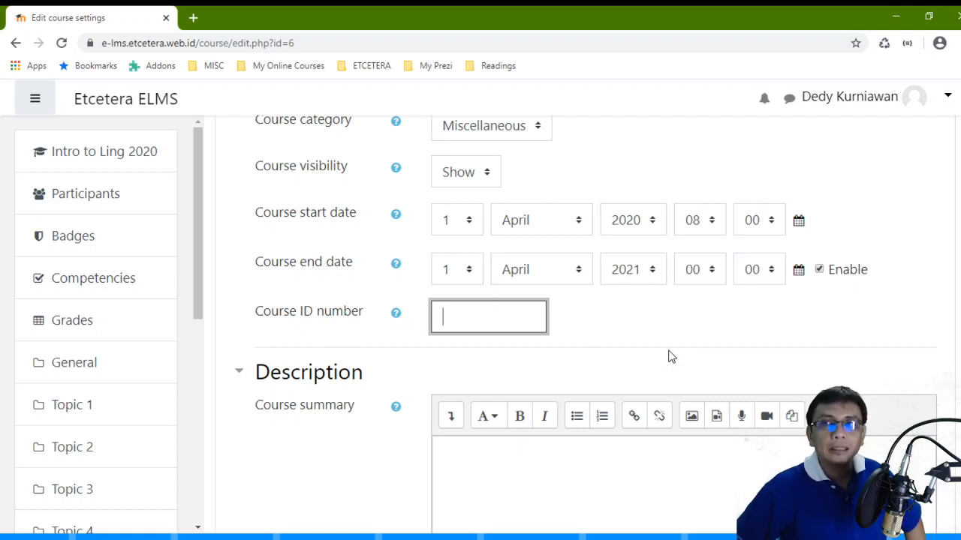
pyautogui.write('ENG123')
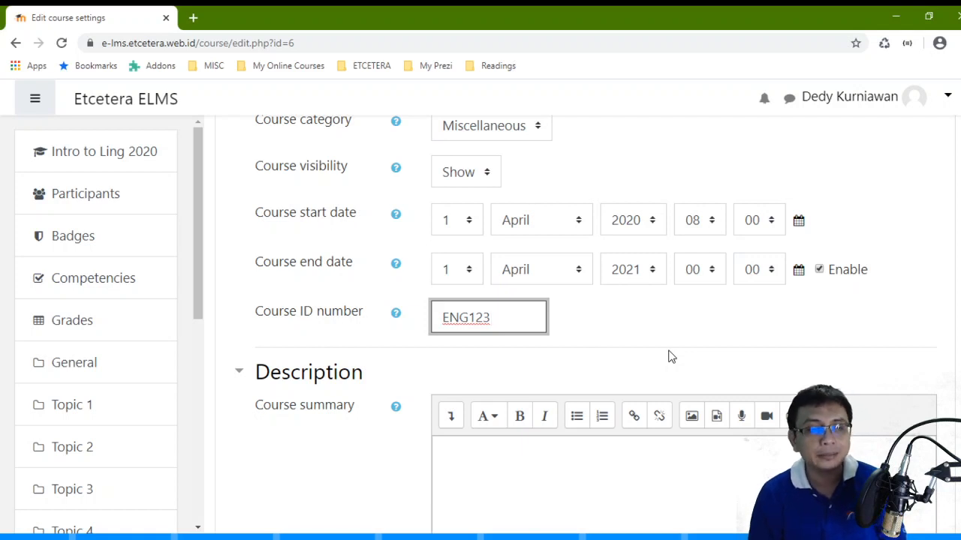
pyautogui.press('Home')
pyautogui.write('20201')
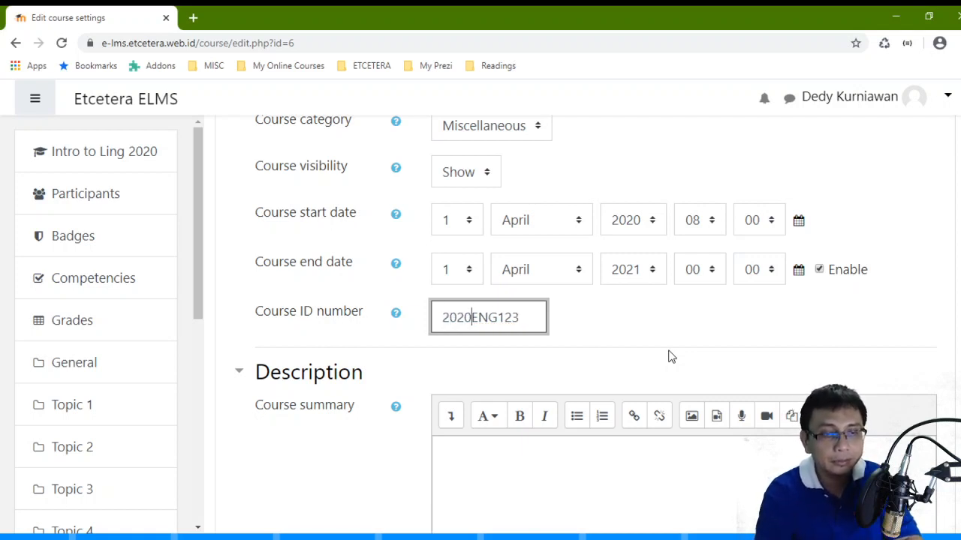
pyautogui.write('.')
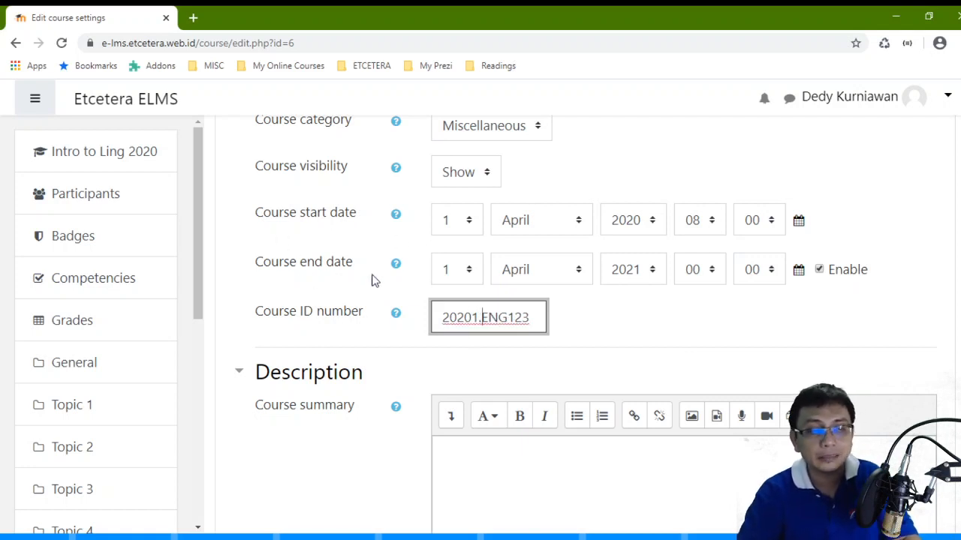
pyautogui.click(536, 317)
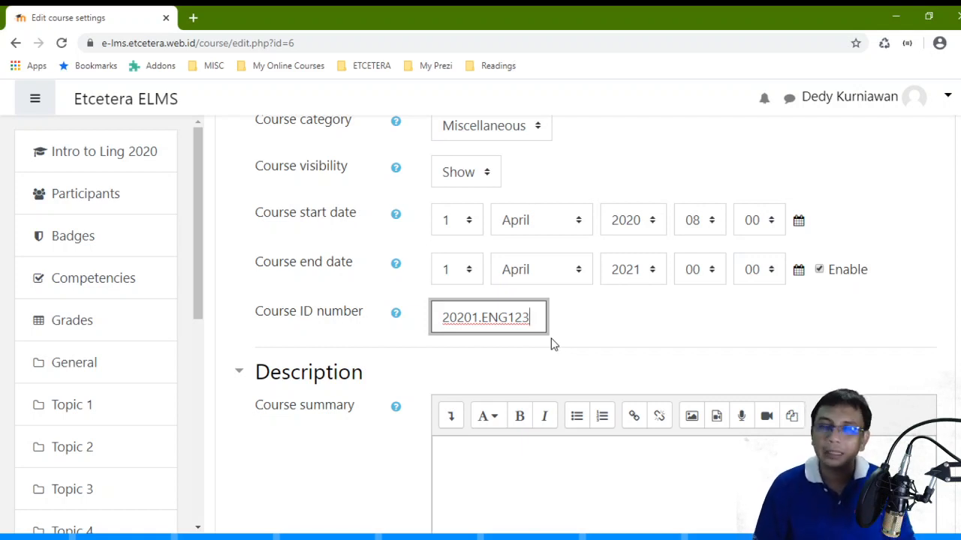
# Write the course summary "This course will introduce the students with some basic theories in linguistics as a scientific study of language"
pyautogui.scroll(-1, 605, 349)
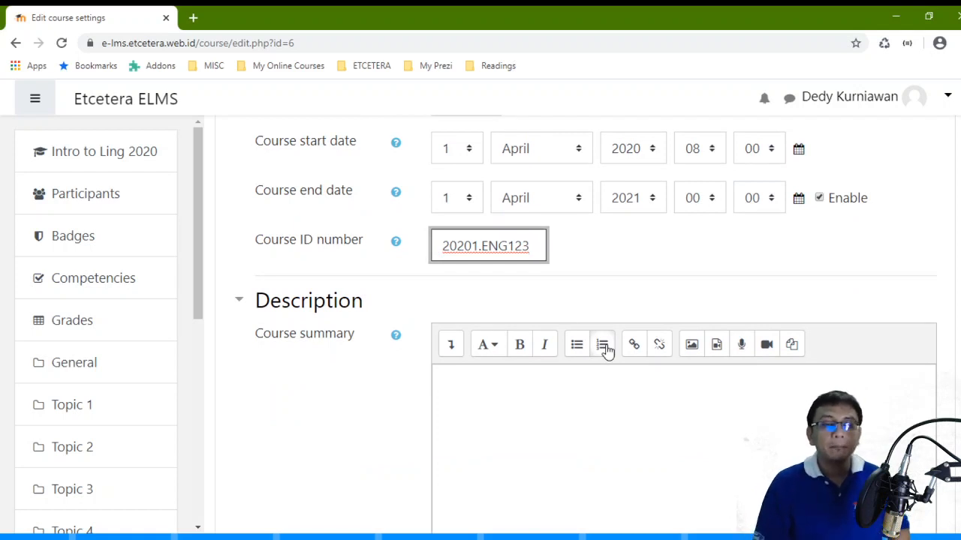
pyautogui.scroll(-2, 603, 350)
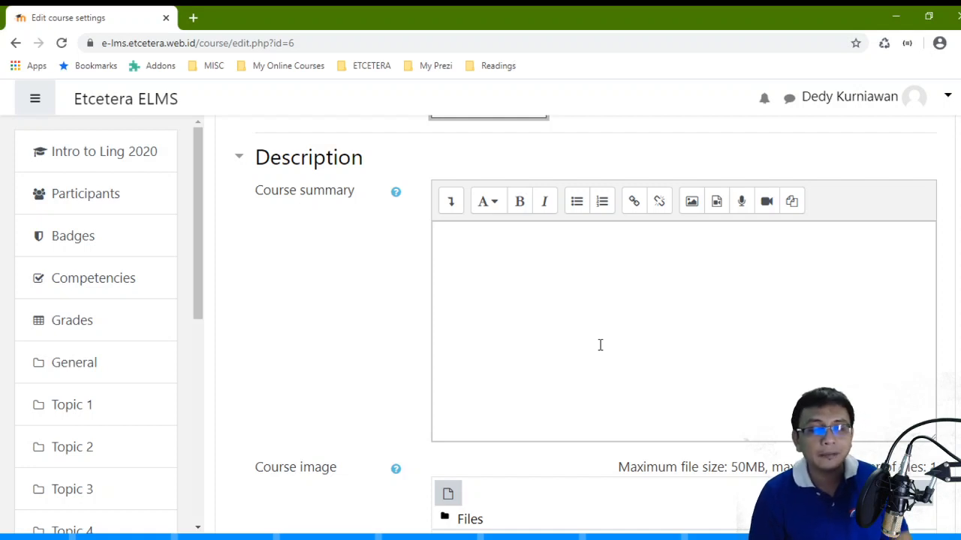
pyautogui.click(605, 338)
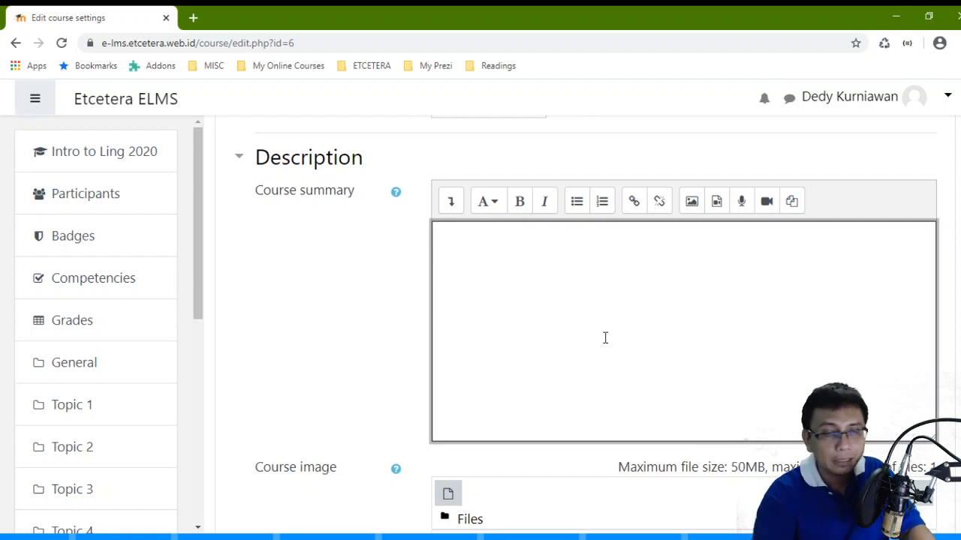
pyautogui.scroll(5, 605, 338)
pyautogui.scroll(-5, 601, 338)
pyautogui.scroll(1, 602, 338)
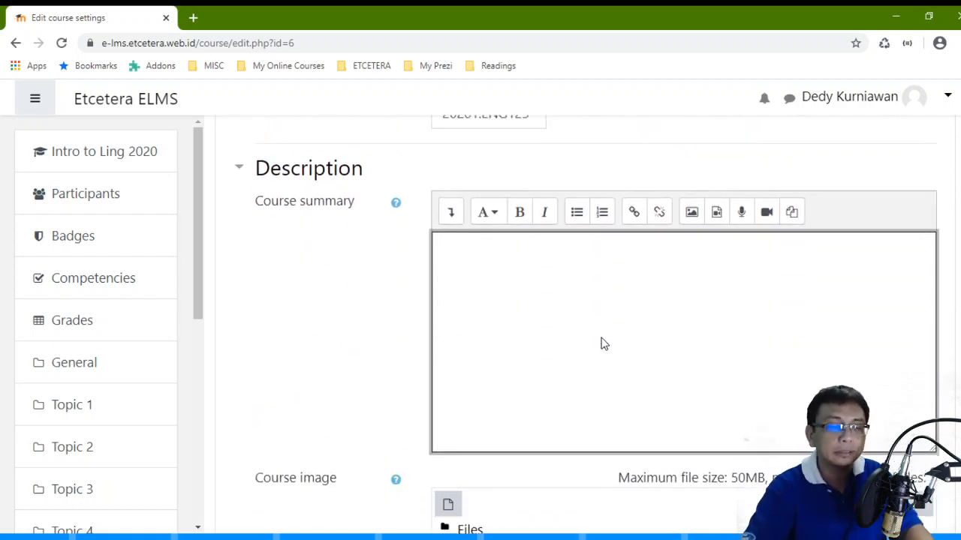
pyautogui.scroll(-1, 602, 338)
pyautogui.write('Th')
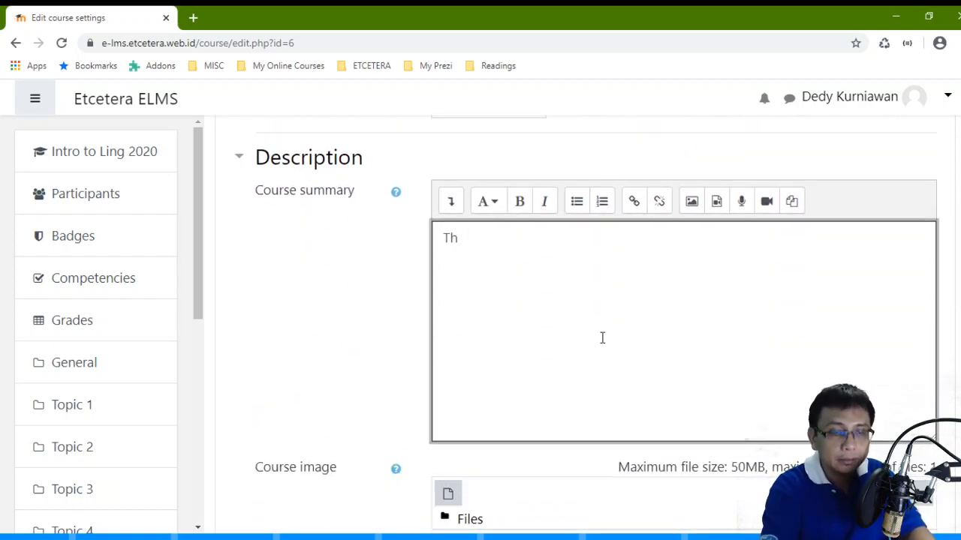
pyautogui.write('is cou')
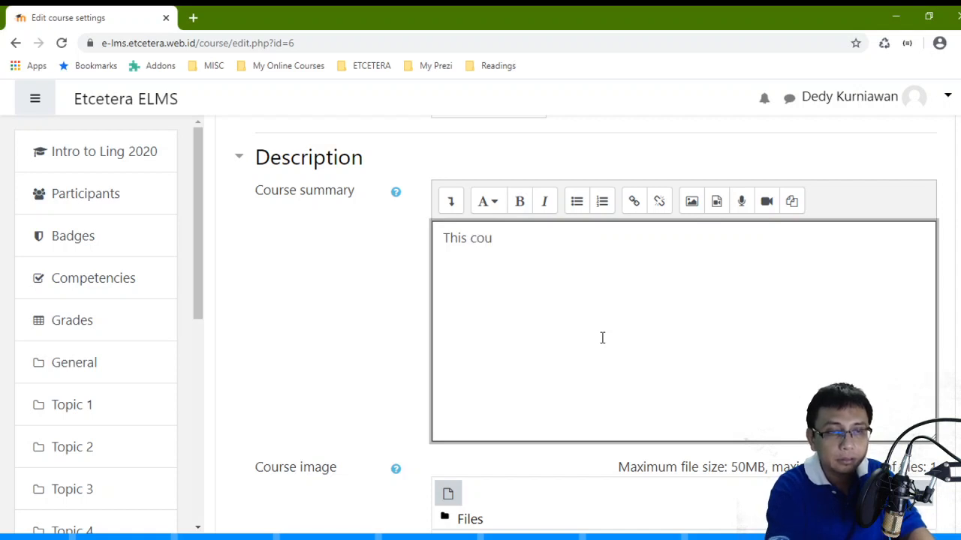
pyautogui.write('rse will t')
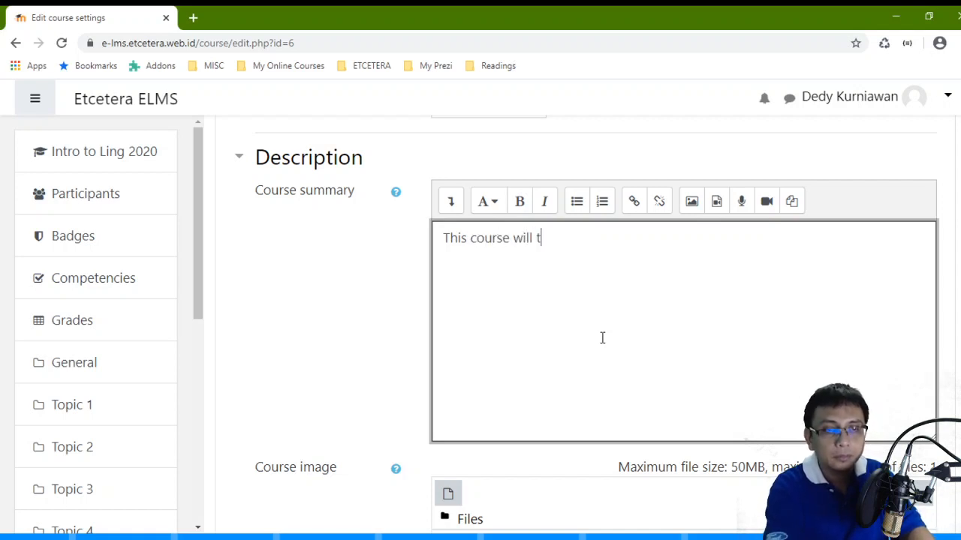
pyautogui.press('BackSpace')
pyautogui.write('in')
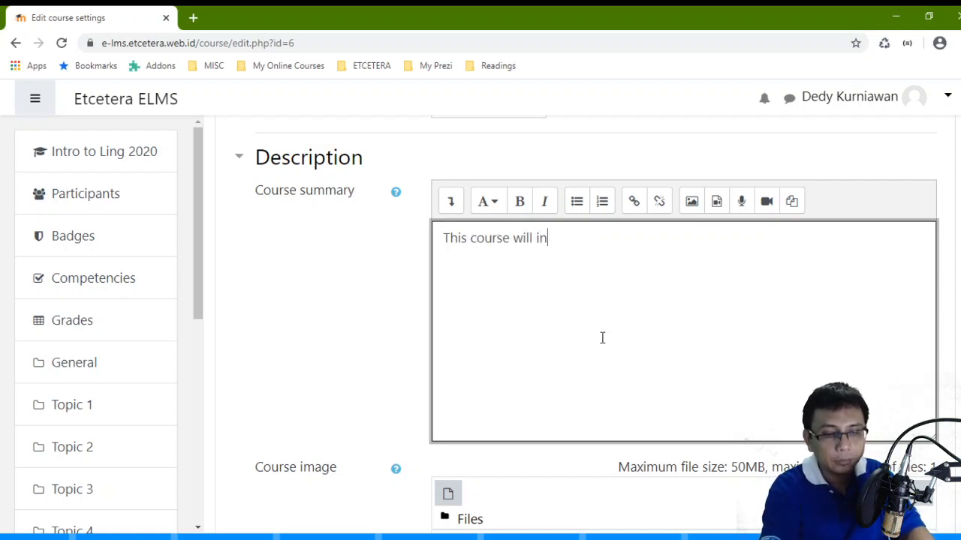
pyautogui.write('troduc')
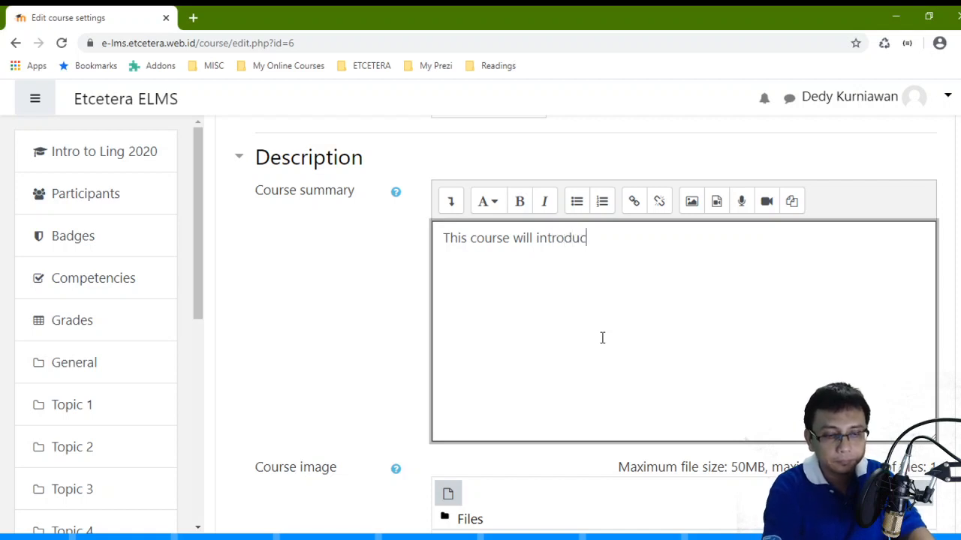
pyautogui.write('e the students ')
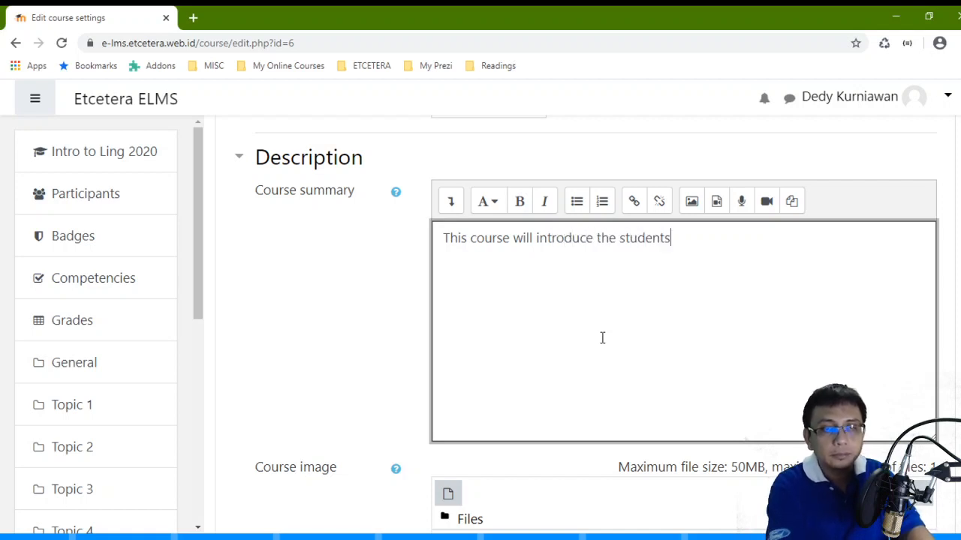
pyautogui.write('with so')
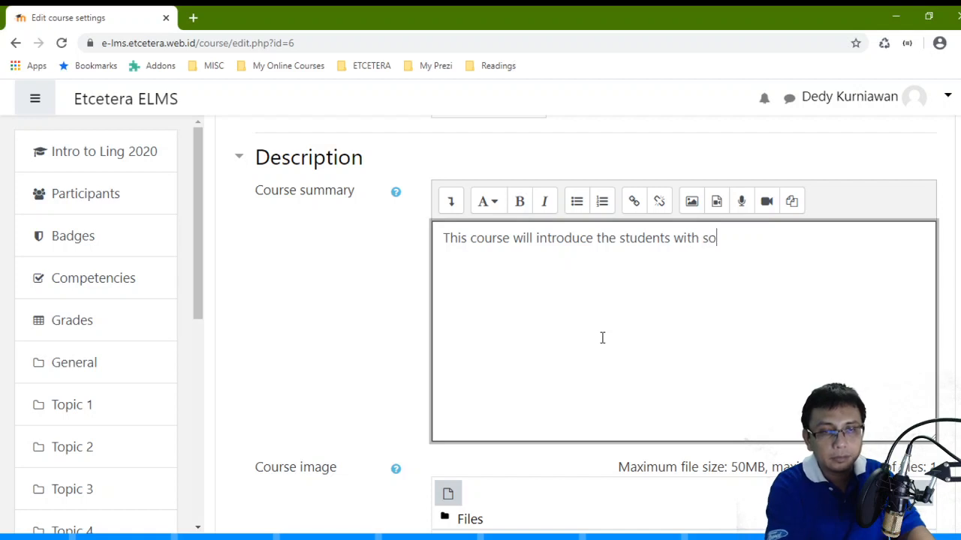
pyautogui.write('me ba')
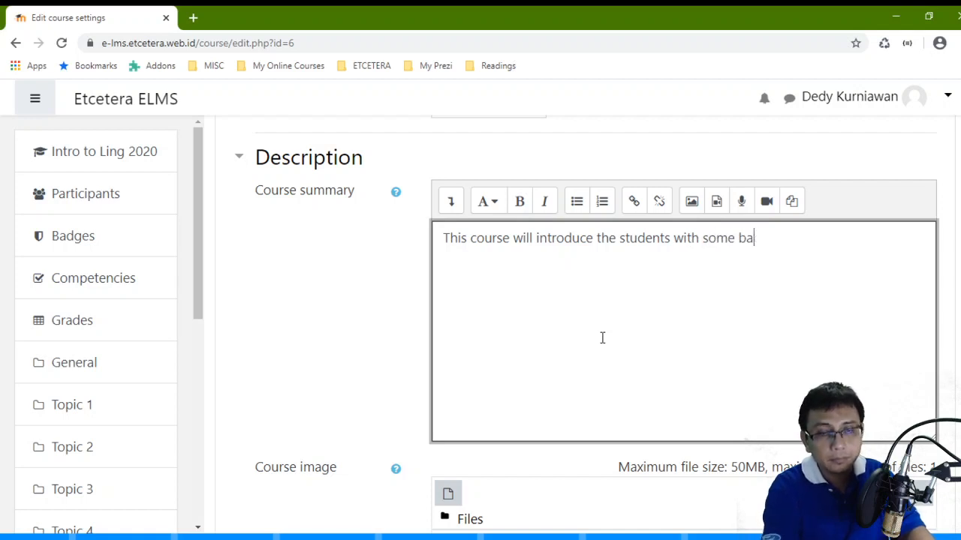
pyautogui.write('sic thei')
pyautogui.press('BackSpace')
pyautogui.write('ories in')
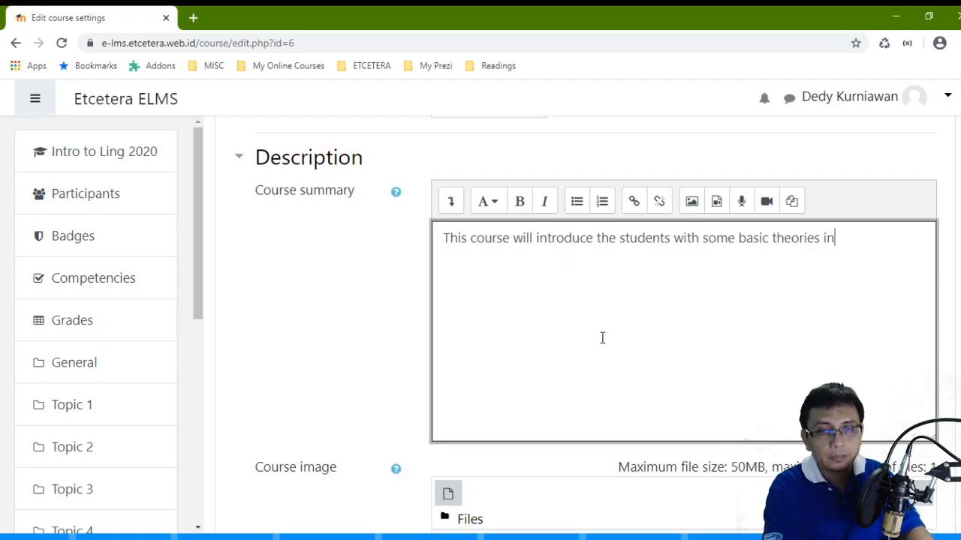
pyautogui.write(' linguist')
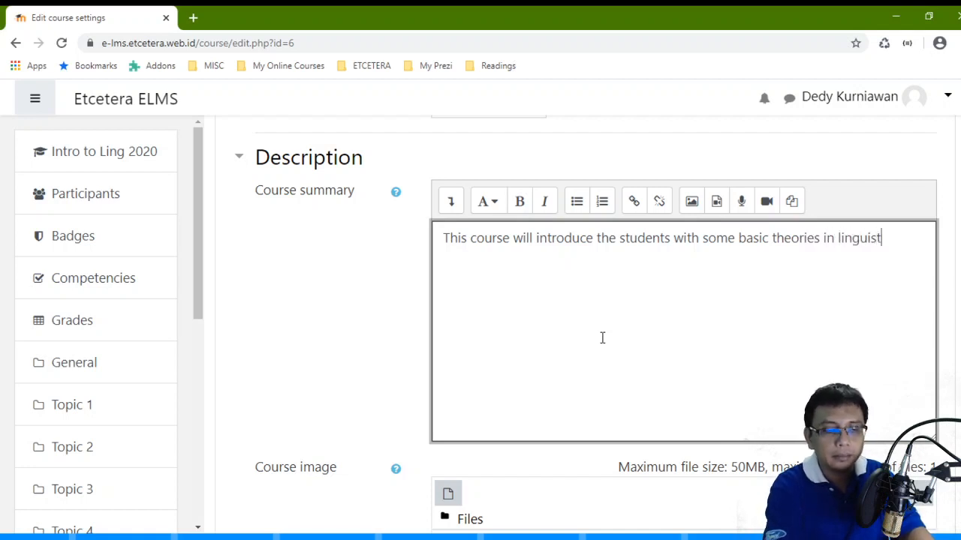
pyautogui.write('ics a')
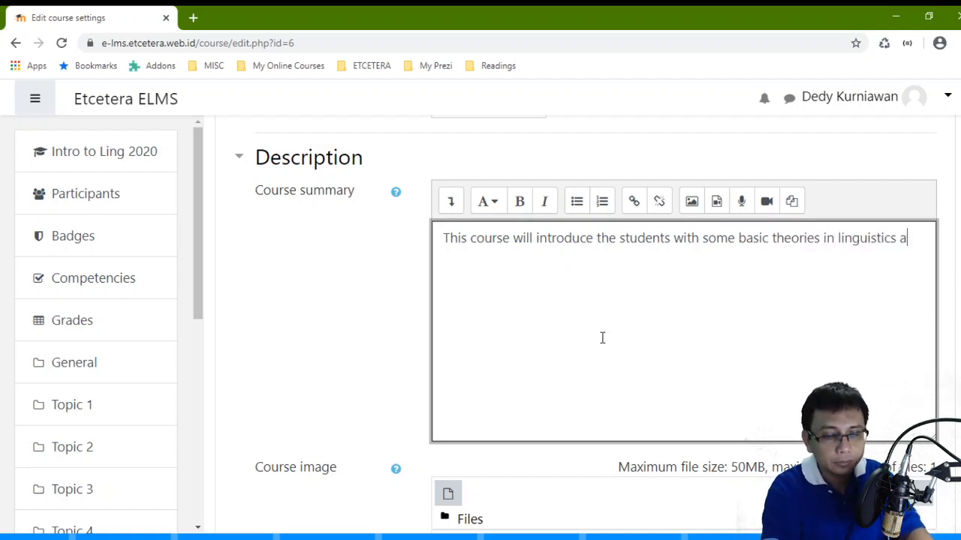
pyautogui.write('s a sc')
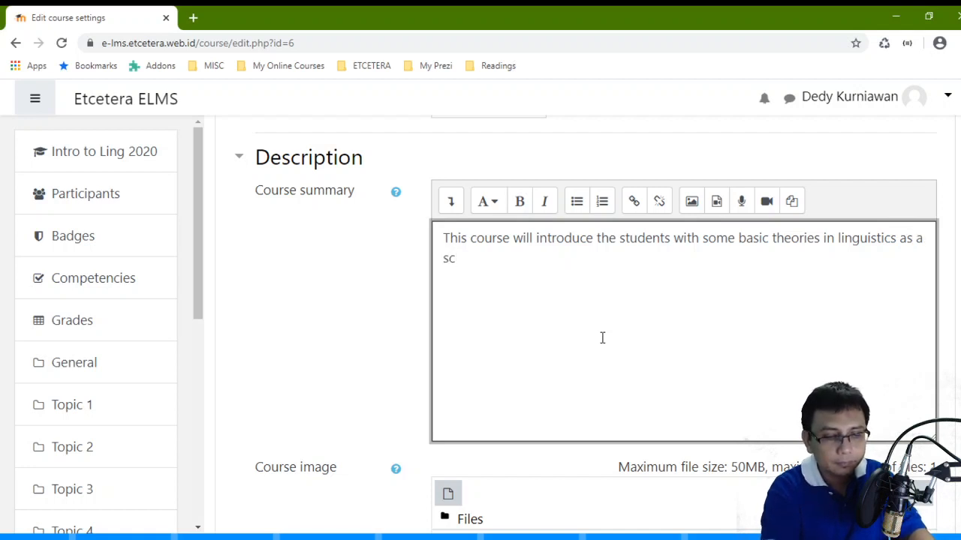
pyautogui.write('ientifc')
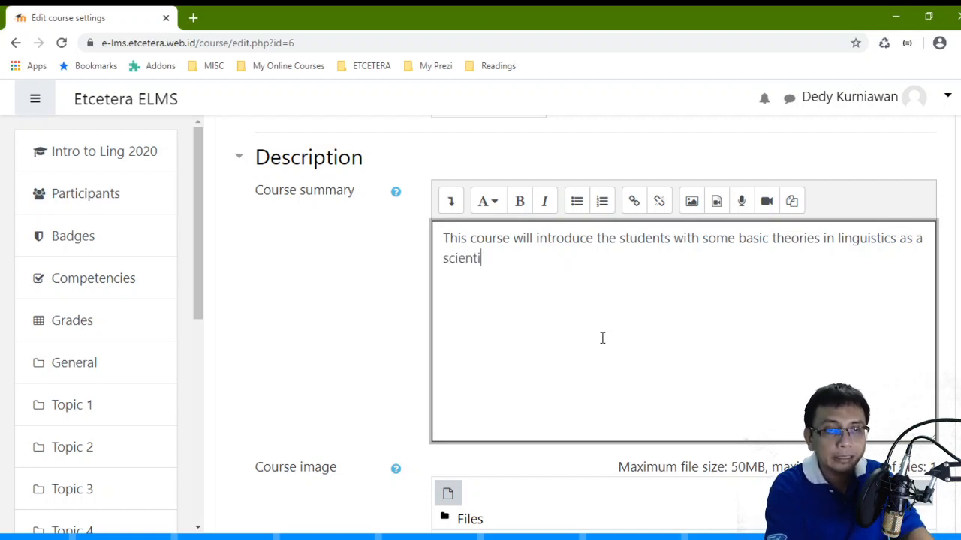
pyautogui.press('BackSpace')
pyautogui.press('BackSpace')
pyautogui.write('fic')
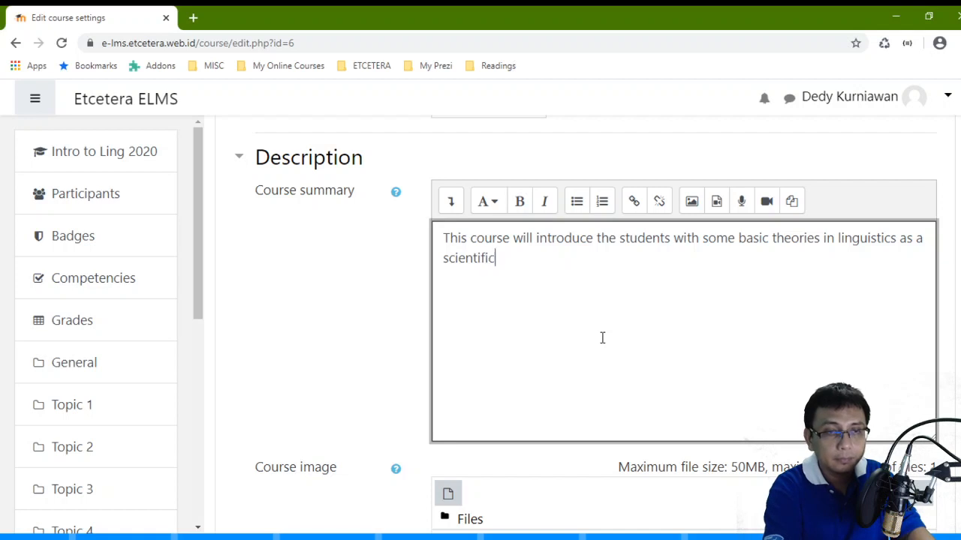
pyautogui.write(' study of ')
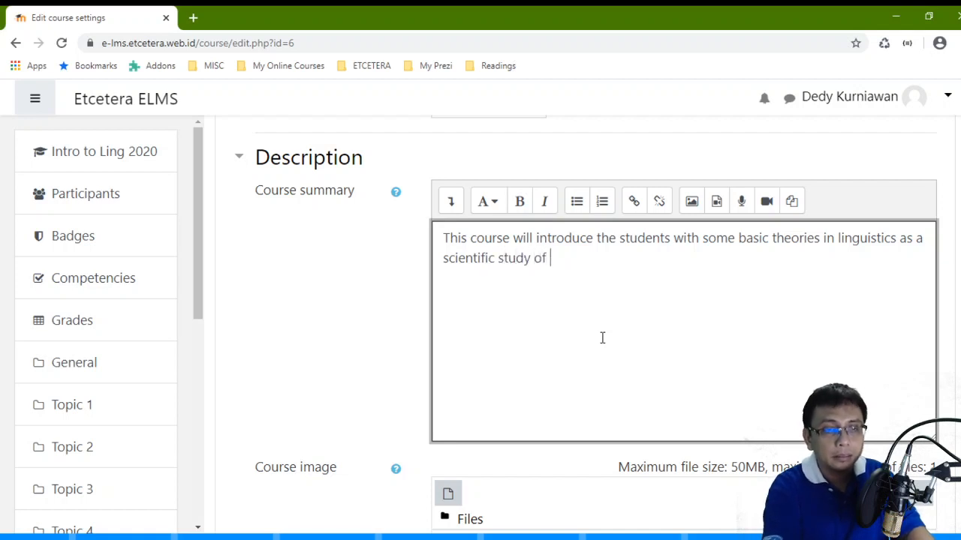
pyautogui.write('language')
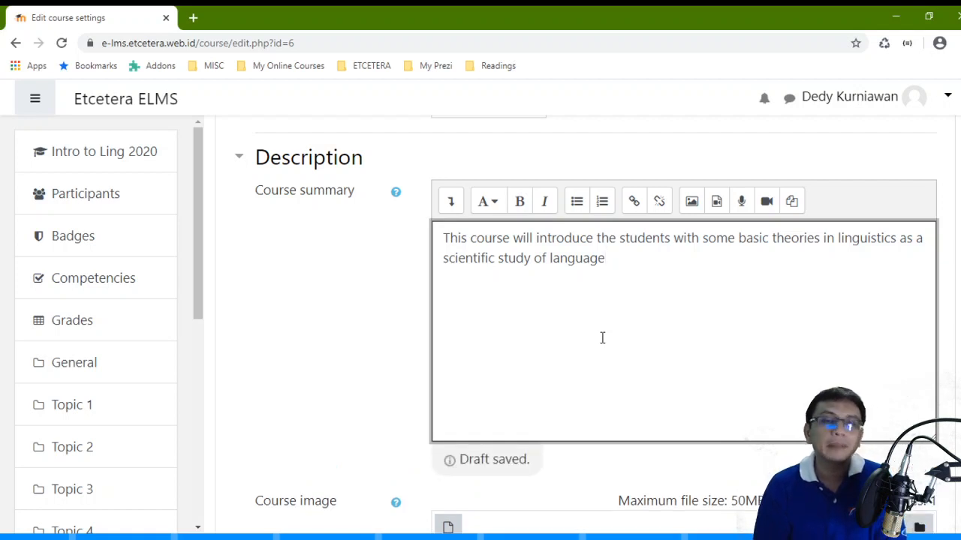
# Upload the file Moodle.png from the computer as the course image
pyautogui.scroll(-3, 593, 313)
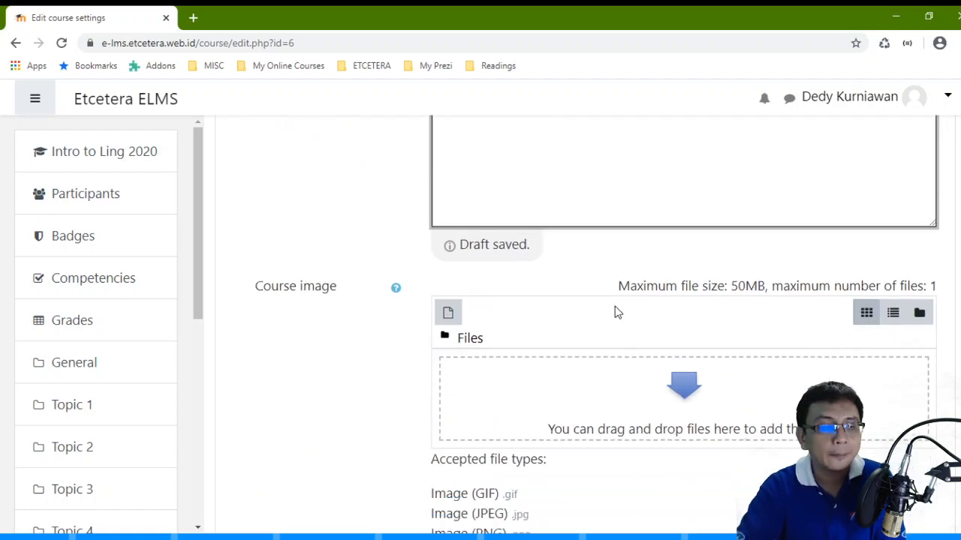
pyautogui.scroll(2, 446, 268)
pyautogui.scroll(-5, 445, 268)
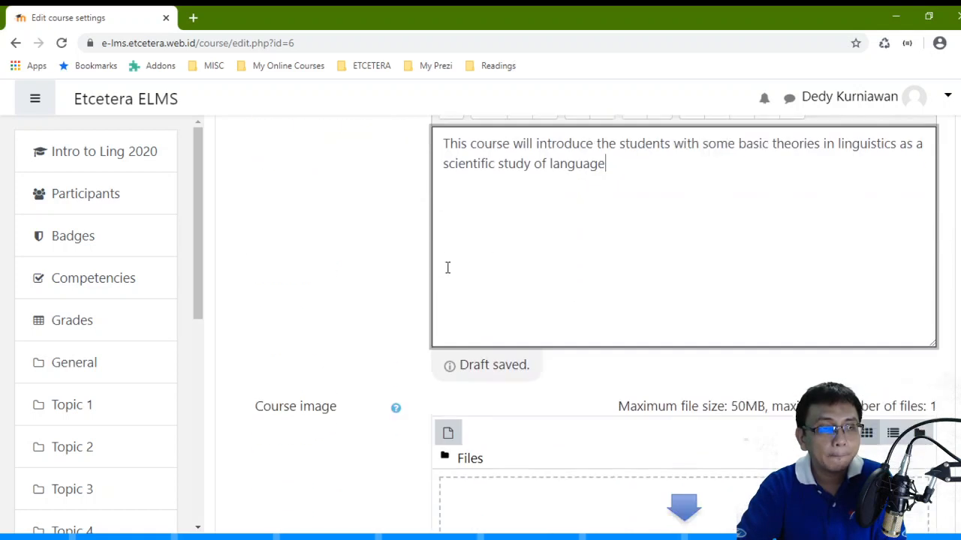
pyautogui.scroll(1, 445, 272)
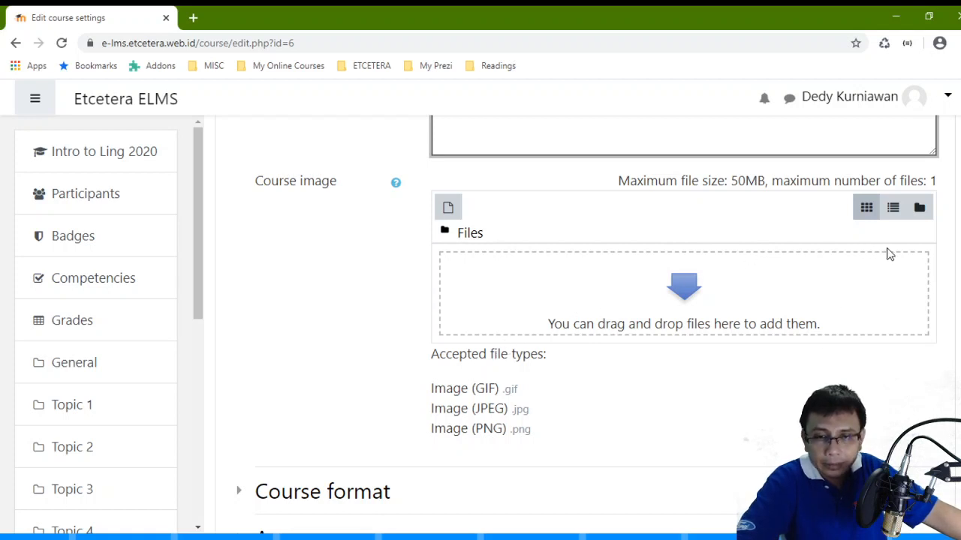
pyautogui.click(448, 208)
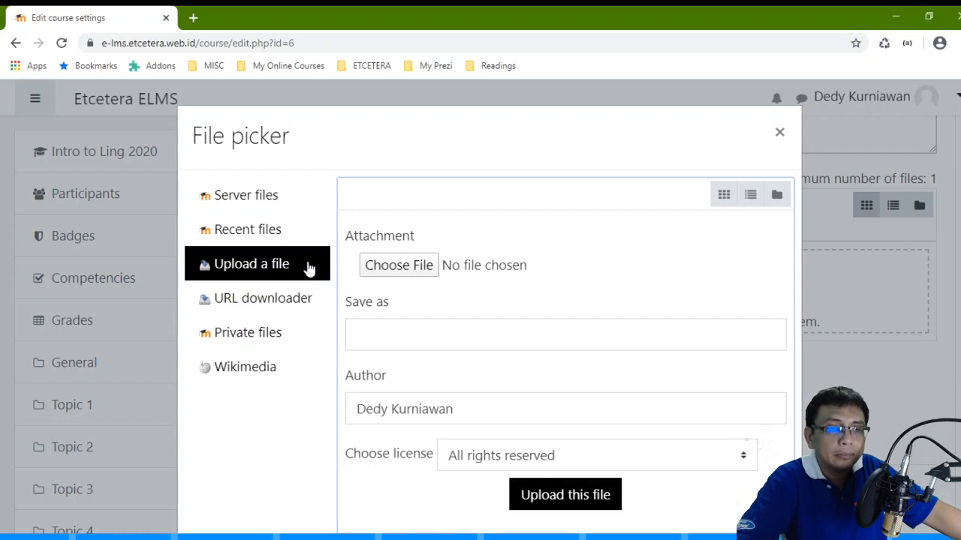
pyautogui.click(392, 267)
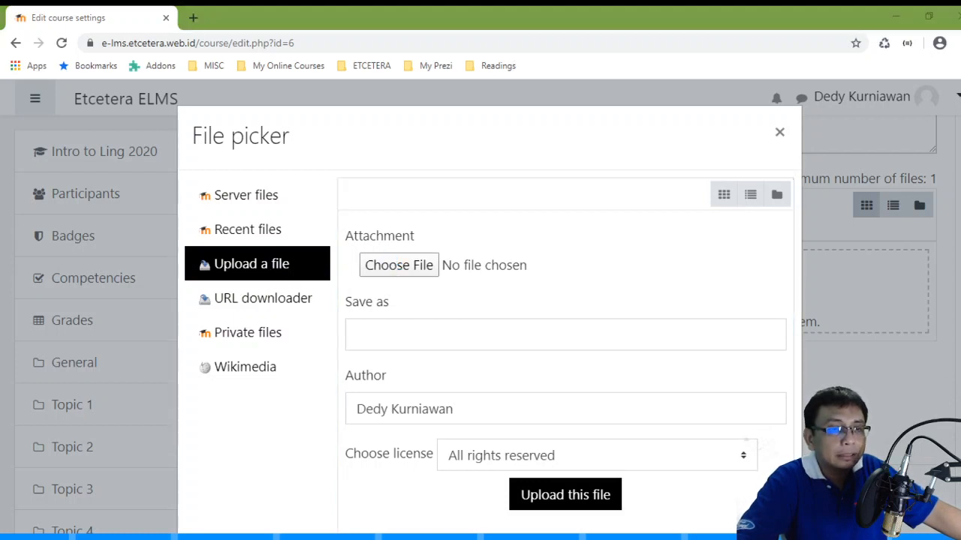
pyautogui.doubleClick(311, 260)
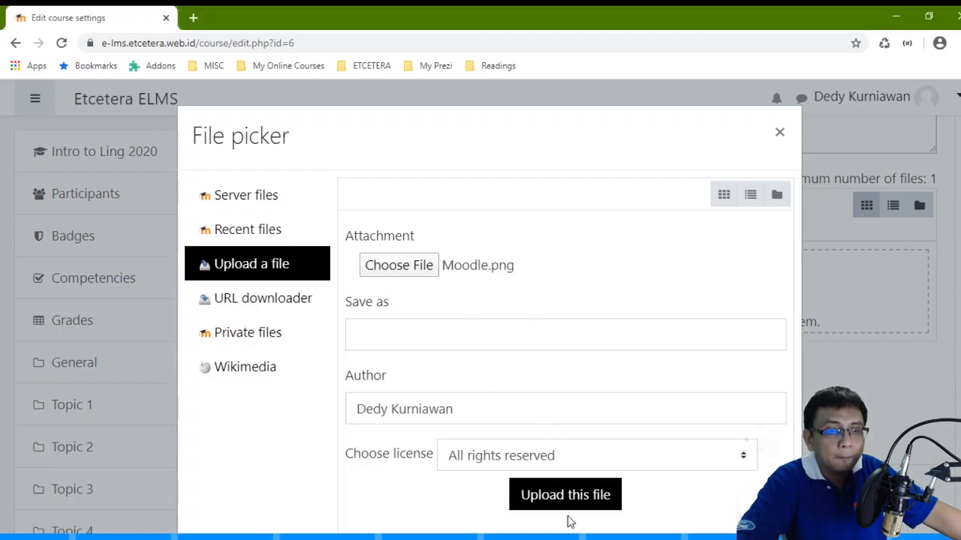
pyautogui.click(586, 500)
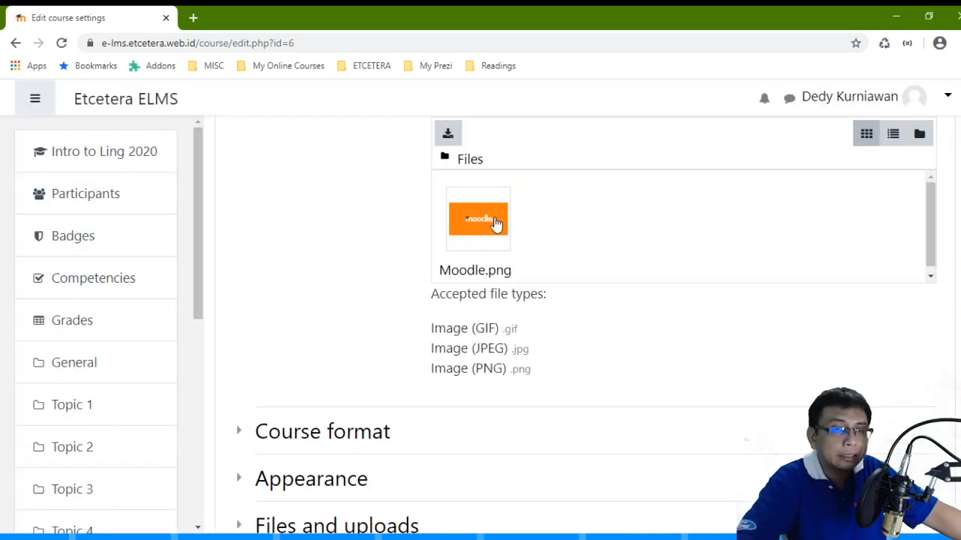
# Expand the Course format settings and view the choices available for the format
pyautogui.scroll(10, 531, 250)
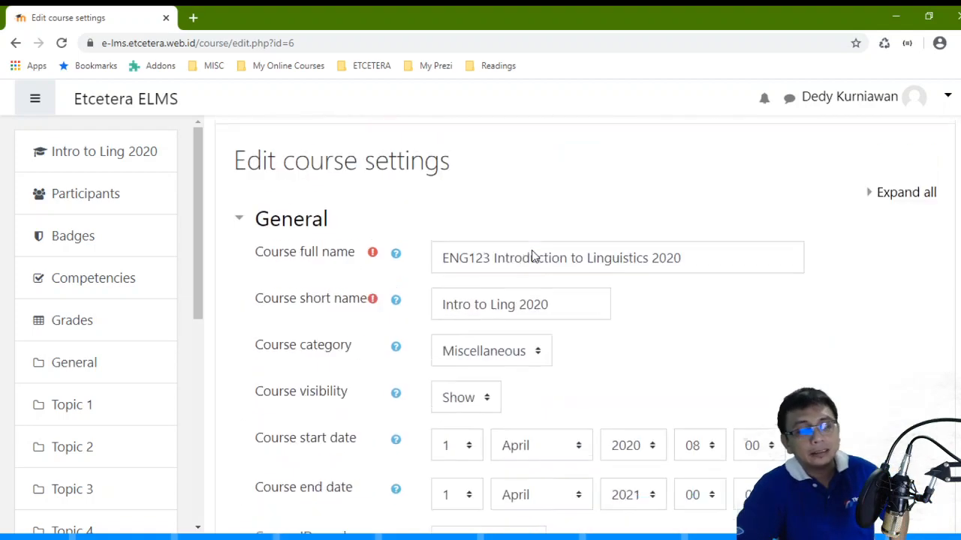
pyautogui.scroll(-7, 532, 250)
pyautogui.scroll(-5, 531, 252)
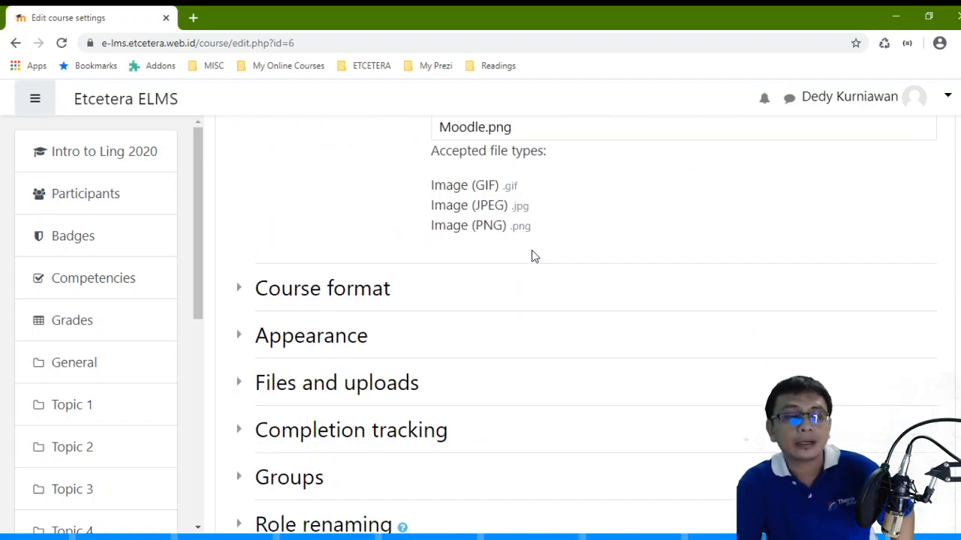
pyautogui.scroll(-1, 532, 256)
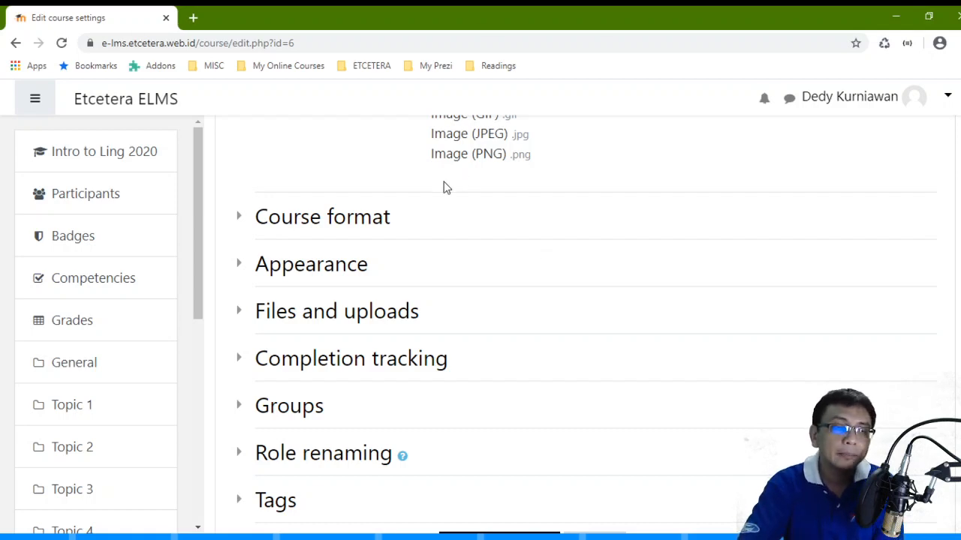
pyautogui.click(323, 232)
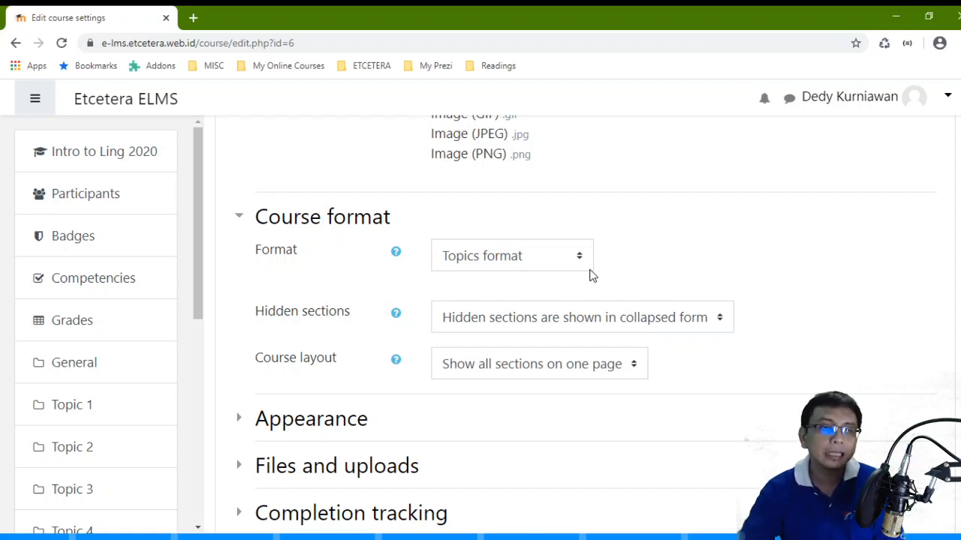
pyautogui.click(577, 269)
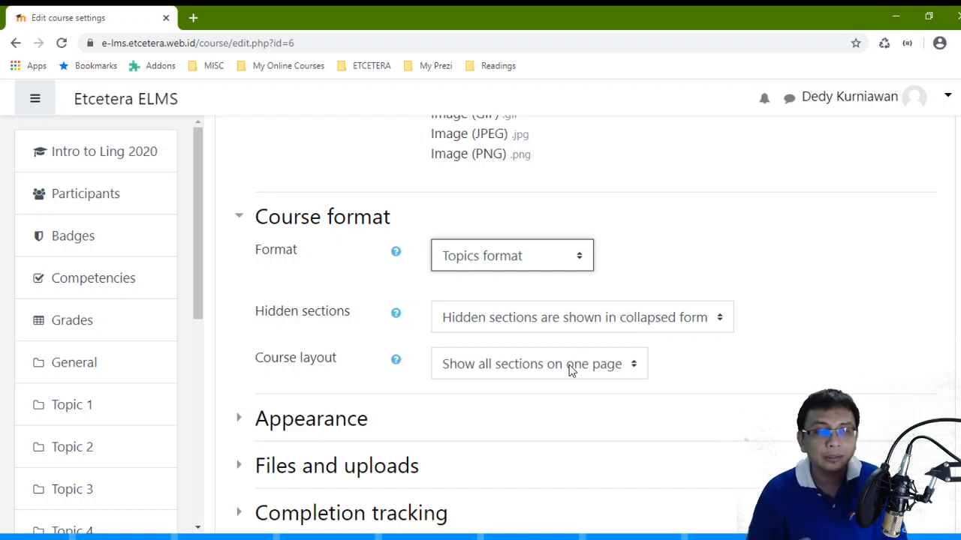
# Check the course start date in its calendar without changing it, and return to the Course format settings
pyautogui.scroll(10, 590, 255)
pyautogui.scroll(2, 529, 244)
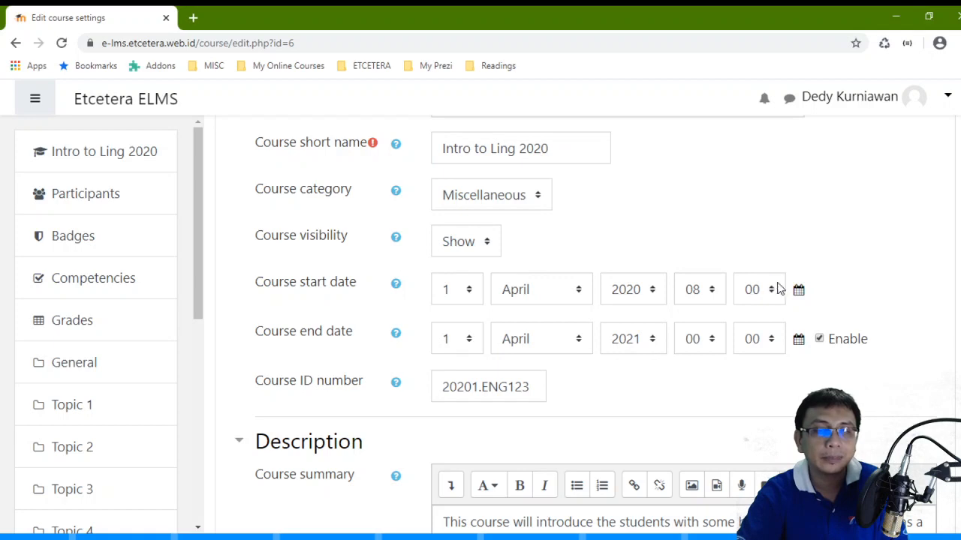
pyautogui.click(798, 292)
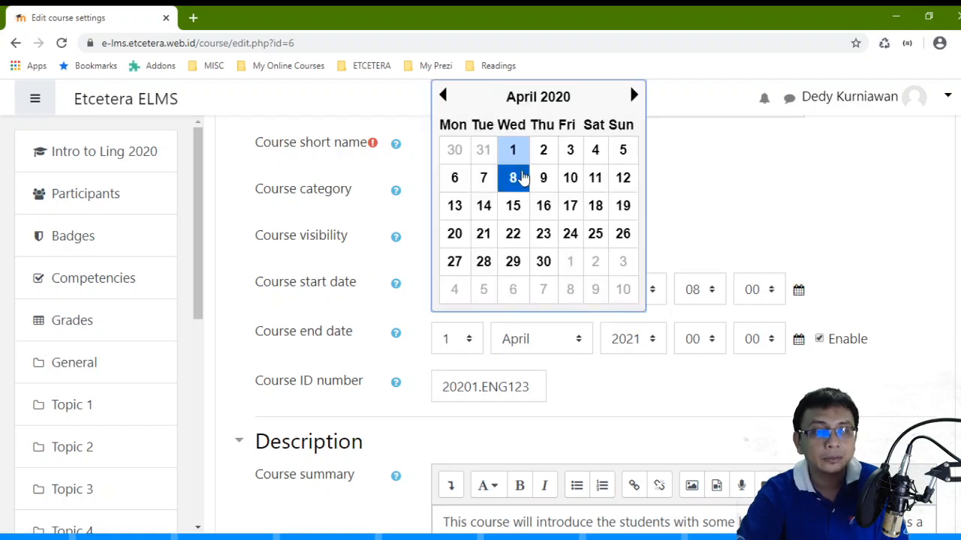
pyautogui.click(853, 259)
pyautogui.scroll(-5, 854, 262)
pyautogui.scroll(-4, 813, 271)
pyautogui.scroll(-4, 731, 281)
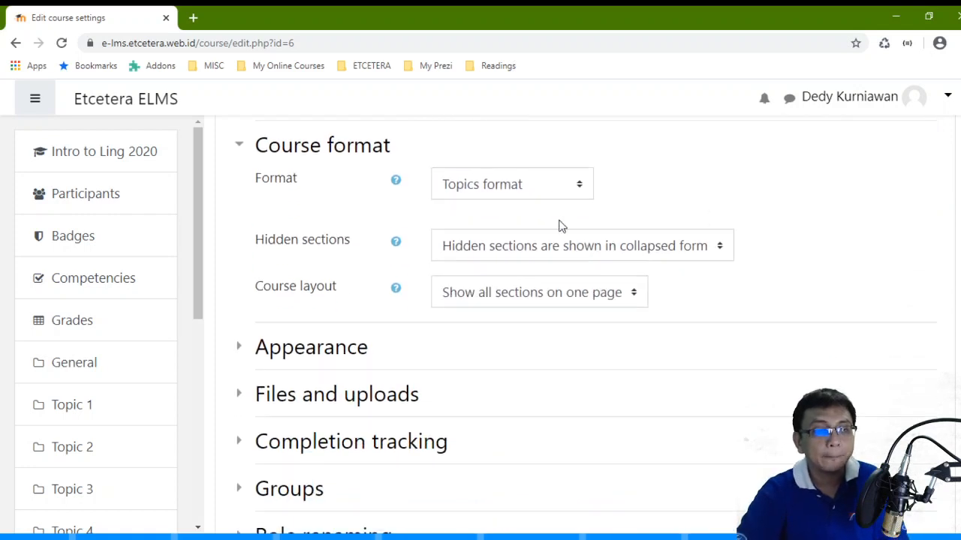
# Review the course format choices along with the hidden sections and course layout settings, keeping Topics format
pyautogui.click(548, 196)
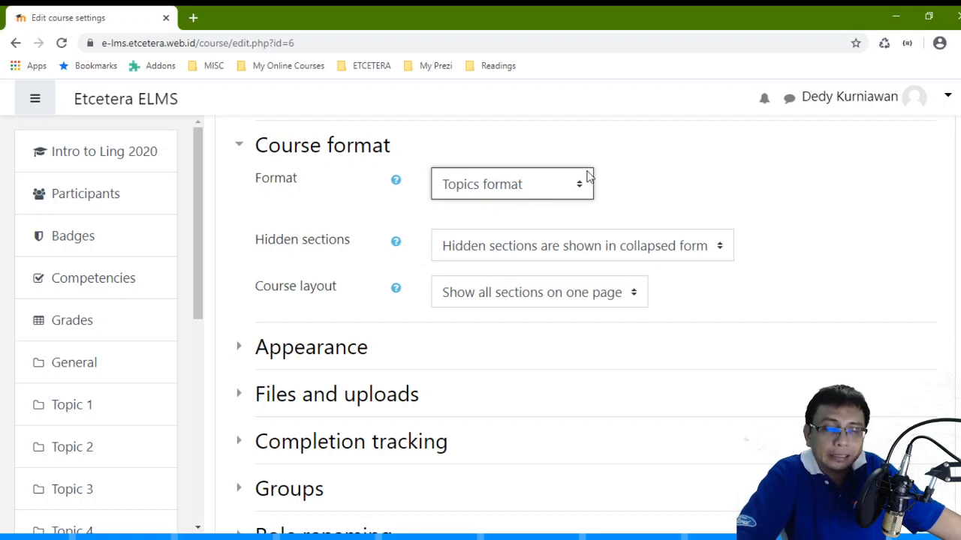
pyautogui.click(582, 367)
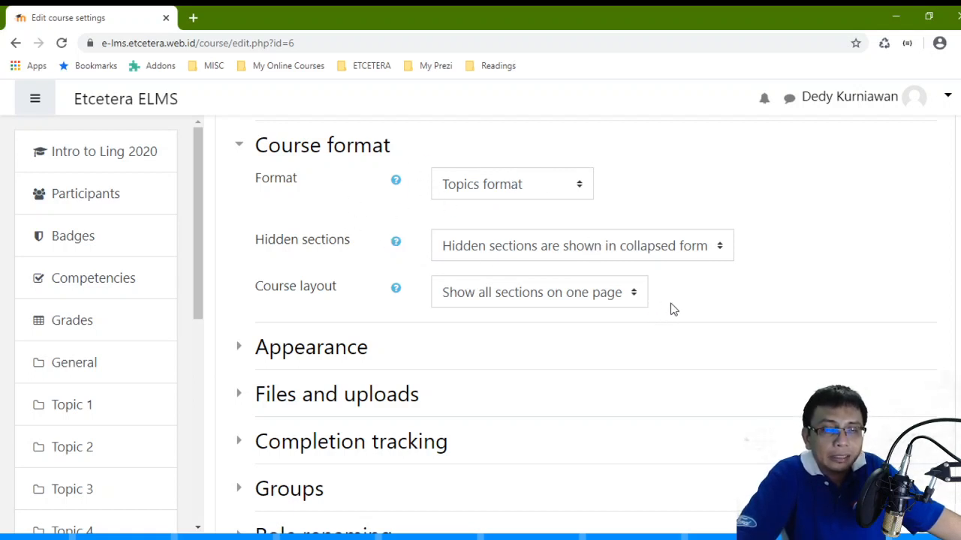
pyautogui.scroll(-2, 669, 311)
pyautogui.scroll(3, 658, 304)
pyautogui.scroll(-2, 658, 304)
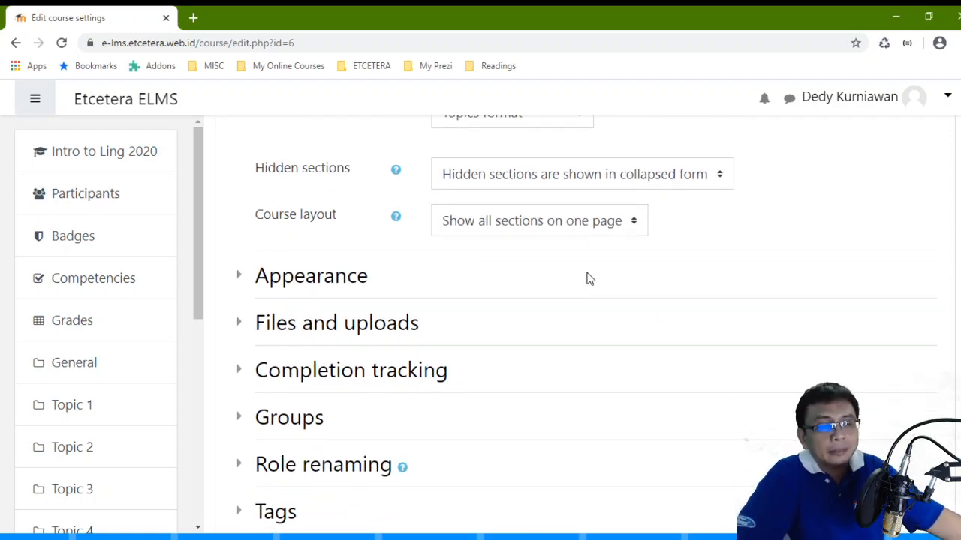
pyautogui.scroll(3, 589, 274)
pyautogui.scroll(-2, 545, 291)
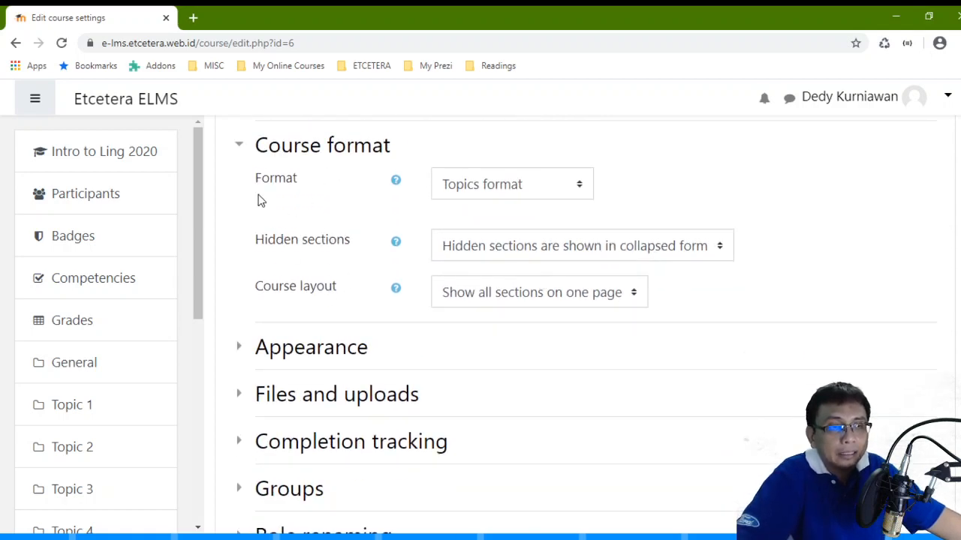
# Expand the Appearance settings and force the course language to English (en)
pyautogui.scroll(-2, 379, 278)
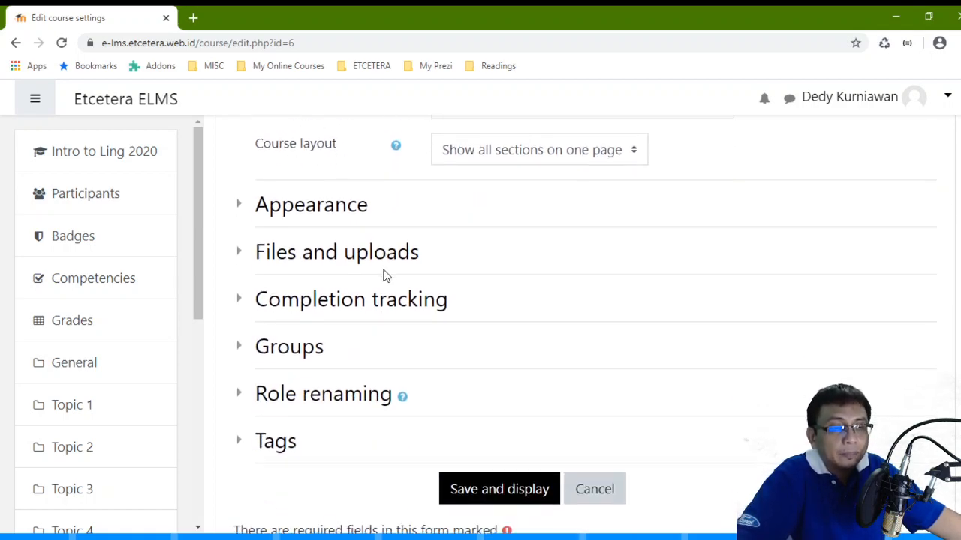
pyautogui.click(330, 205)
pyautogui.scroll(-1, 495, 218)
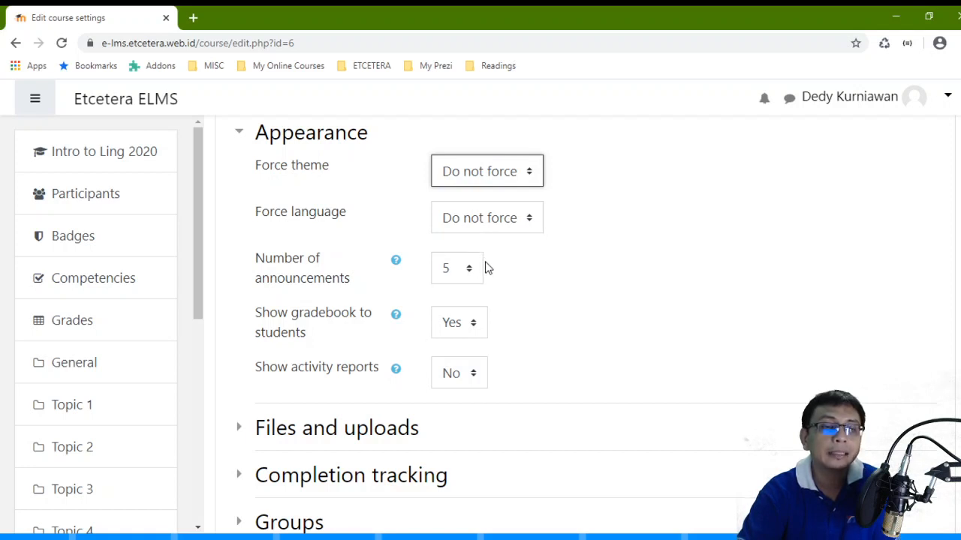
pyautogui.click(588, 257)
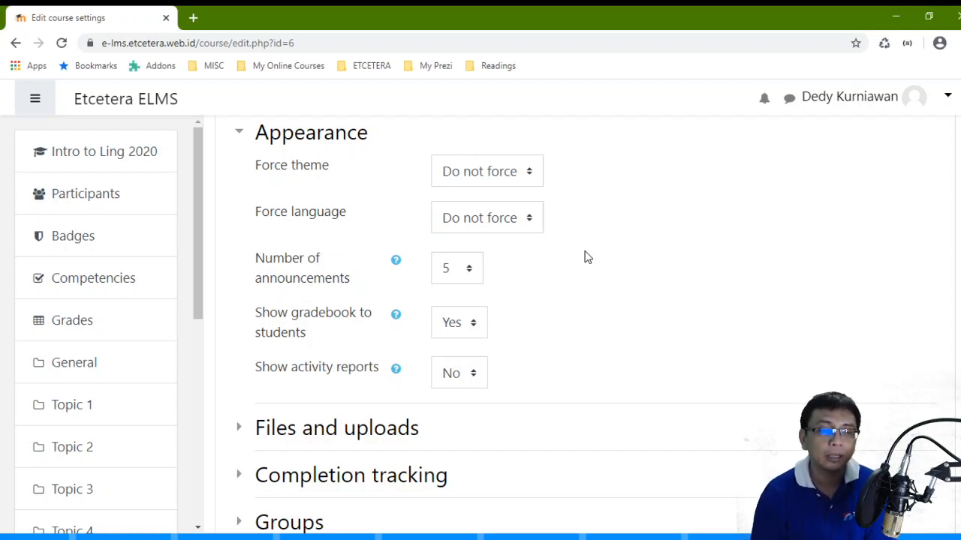
pyautogui.click(521, 231)
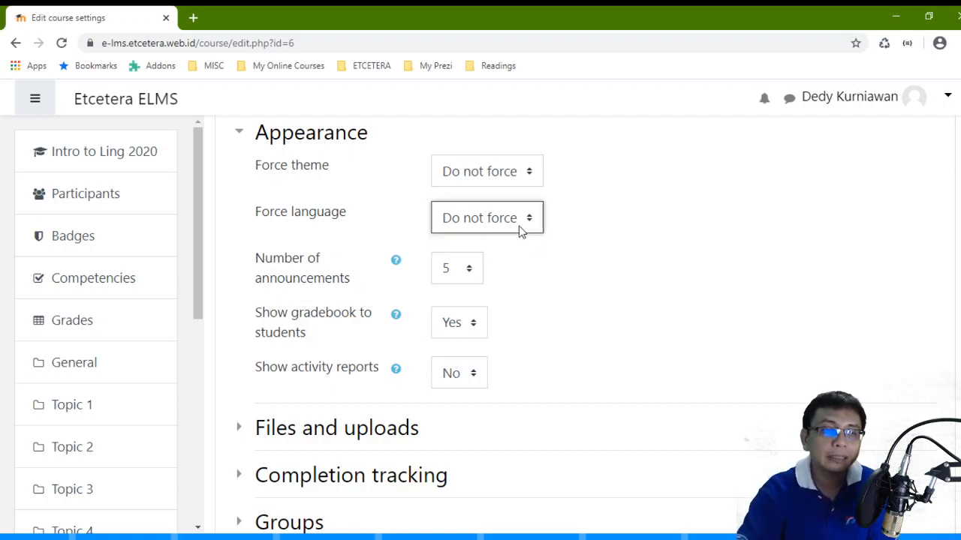
pyautogui.click(516, 269)
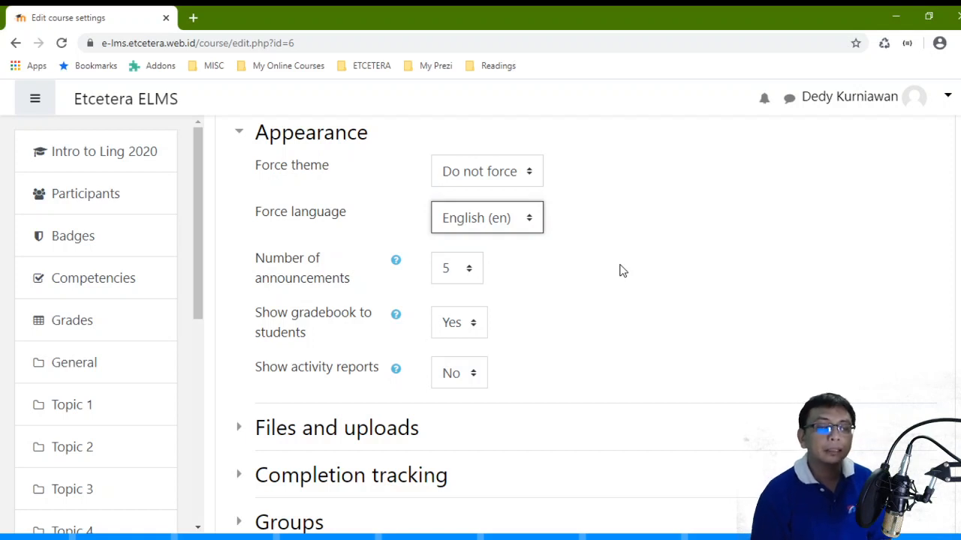
pyautogui.click(589, 240)
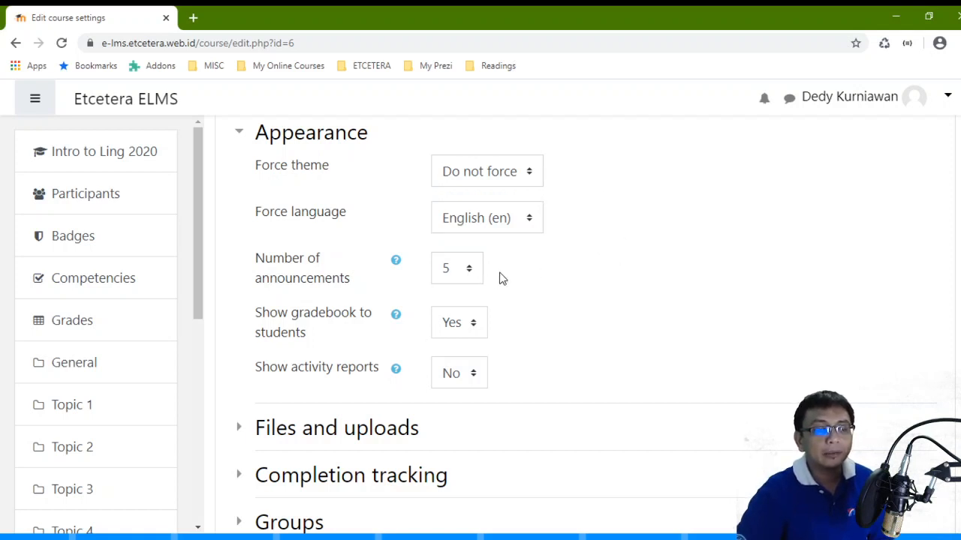
# Set the number of announcements to 3
pyautogui.scroll(-1, 501, 279)
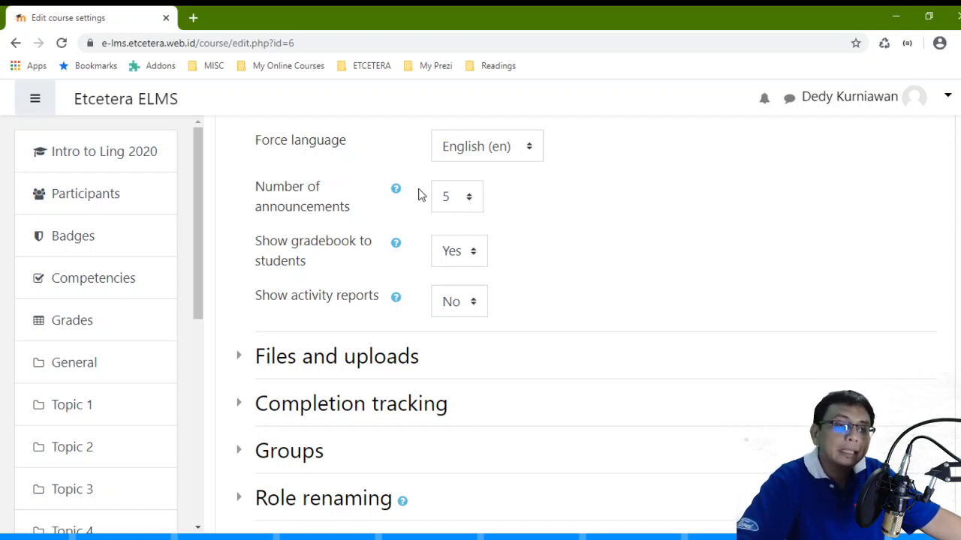
pyautogui.click(469, 204)
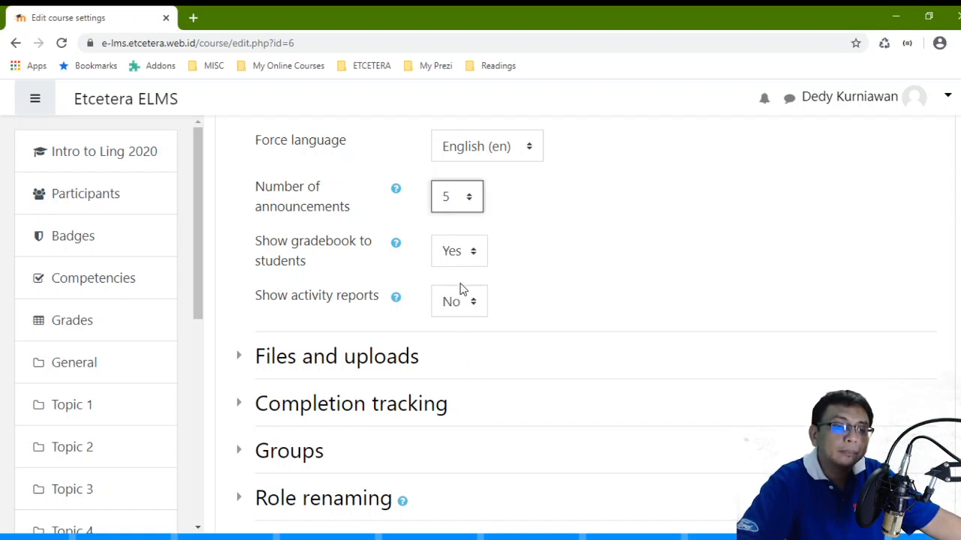
pyautogui.press('3')
pyautogui.click(556, 253)
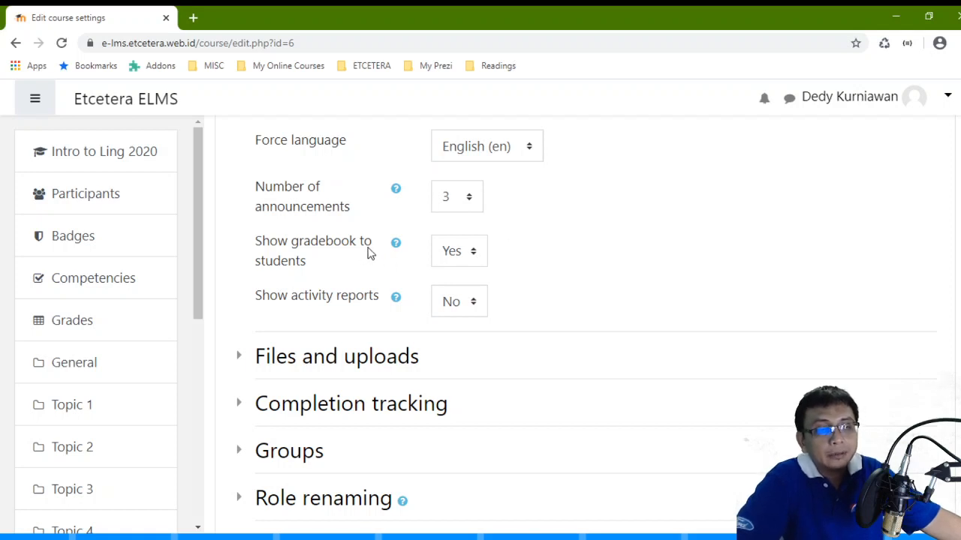
# Switch showing the gradebook to students to No and back to Yes
pyautogui.scroll(-2, 371, 248)
pyautogui.scroll(2, 371, 248)
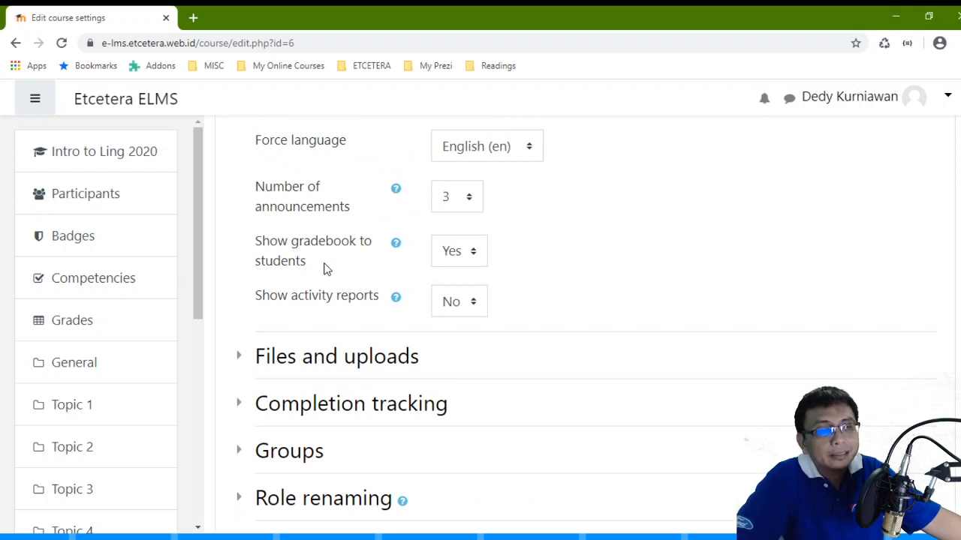
pyautogui.moveTo(328, 266); pyautogui.dragTo(280, 246)
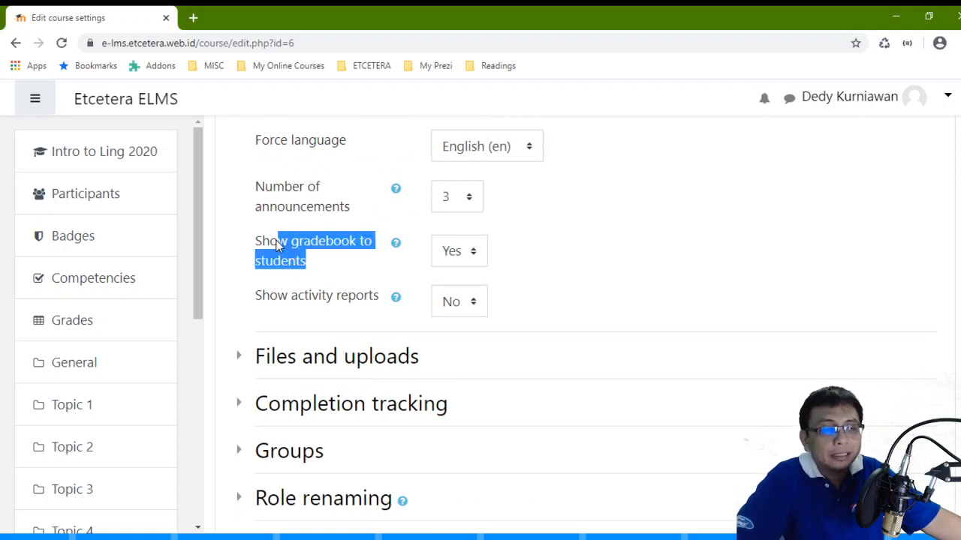
pyautogui.click(322, 267)
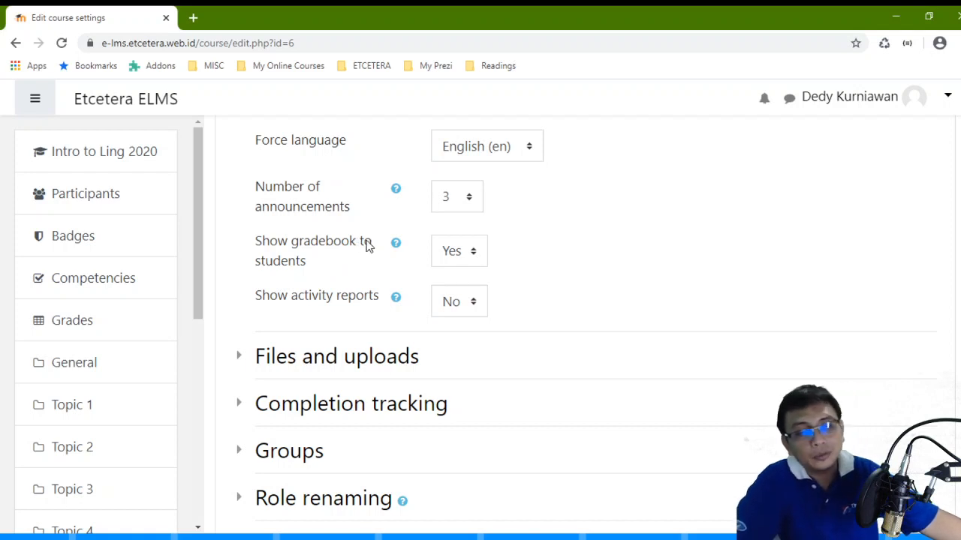
pyautogui.click(465, 254)
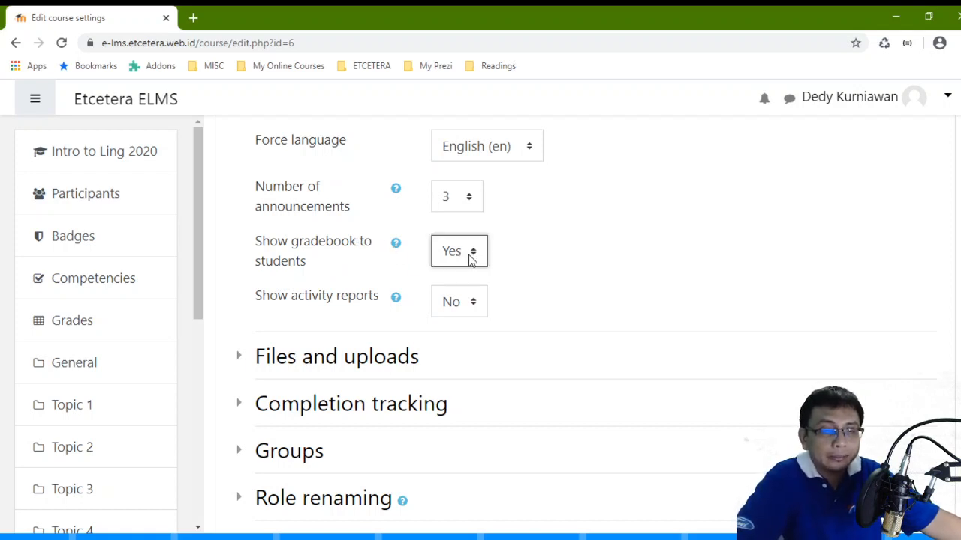
pyautogui.click(462, 284)
pyautogui.click(473, 253)
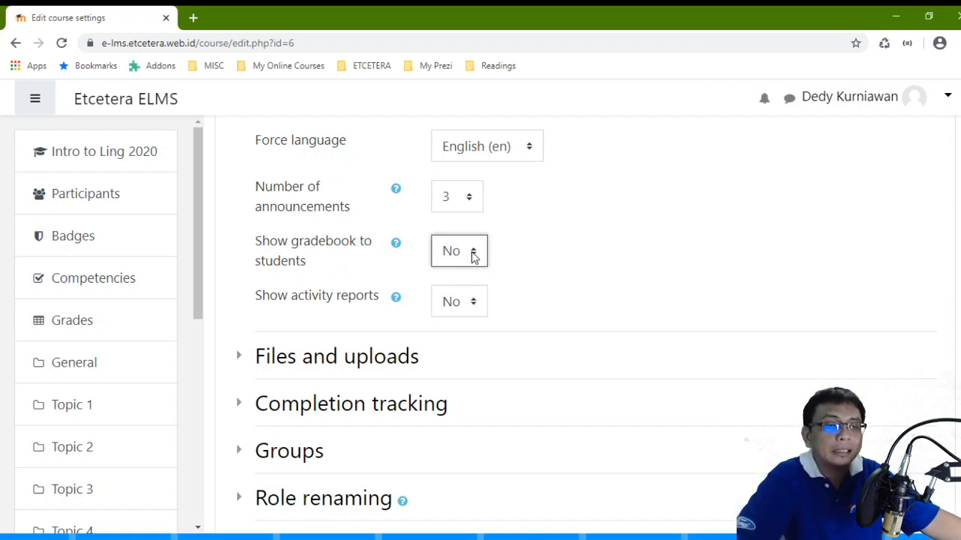
pyautogui.click(470, 298)
pyautogui.click(510, 282)
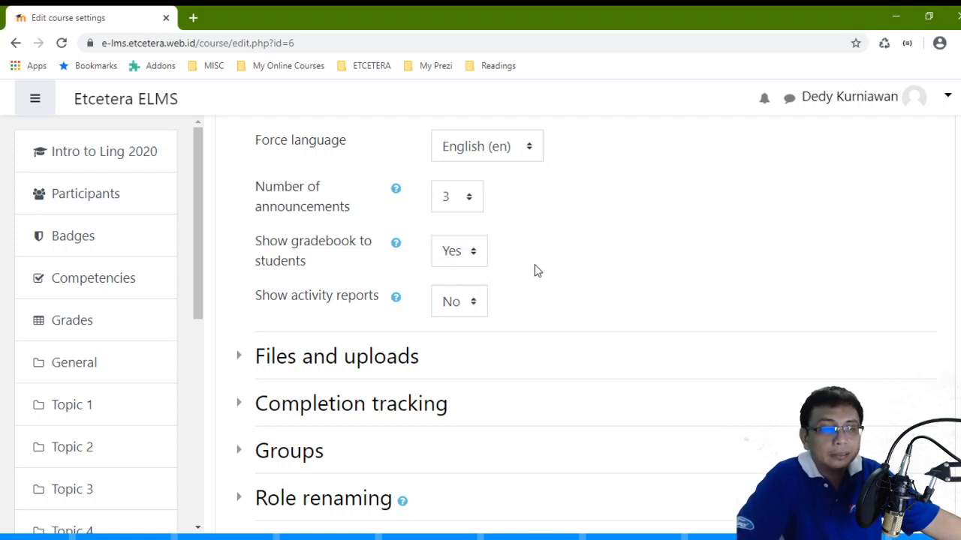
pyautogui.scroll(-1, 543, 263)
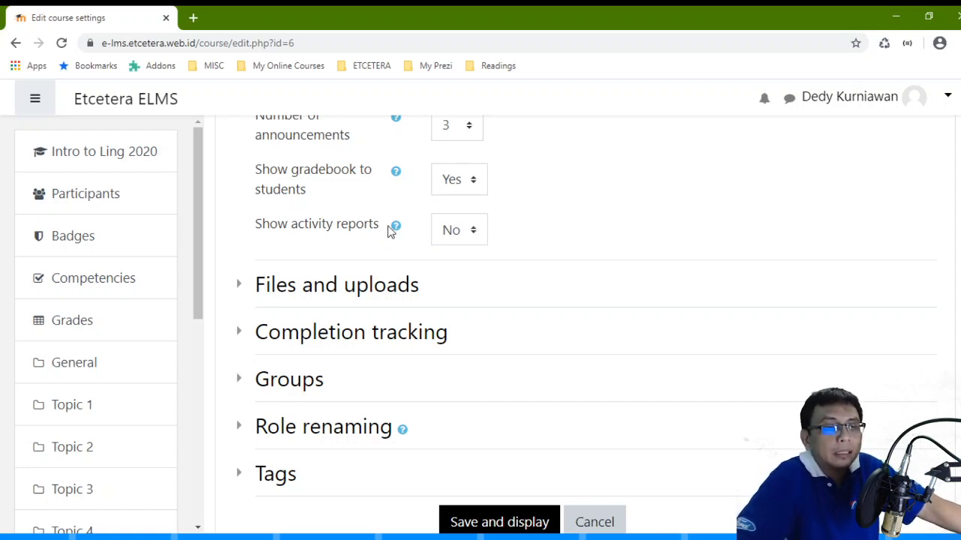
# Expand the Files and uploads settings and set the maximum upload size to 1MB
pyautogui.scroll(-2, 517, 253)
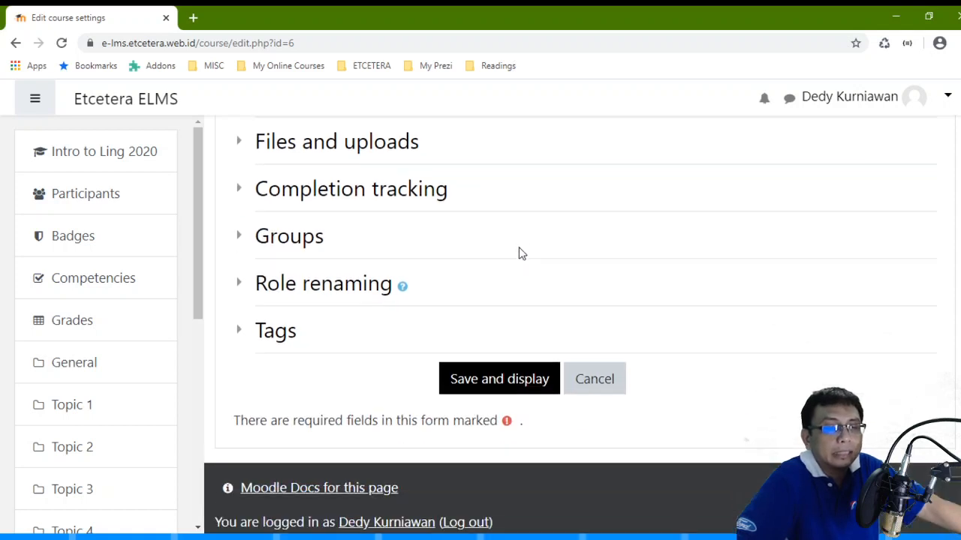
pyautogui.scroll(1, 516, 253)
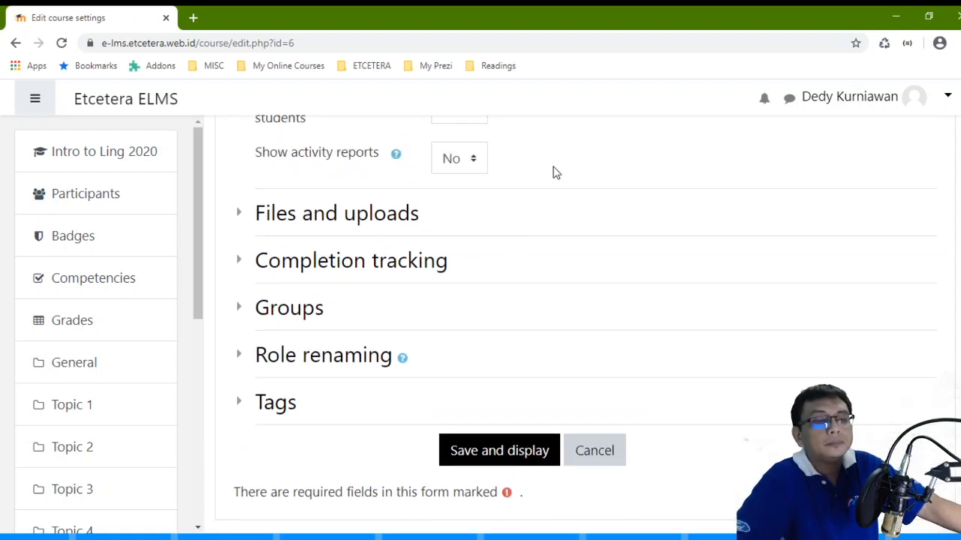
pyautogui.click(239, 215)
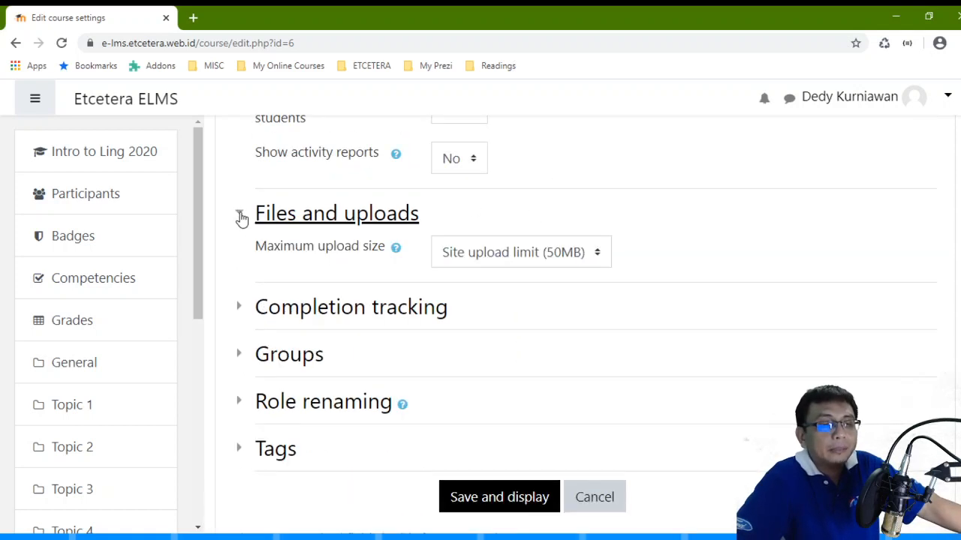
pyautogui.click(508, 255)
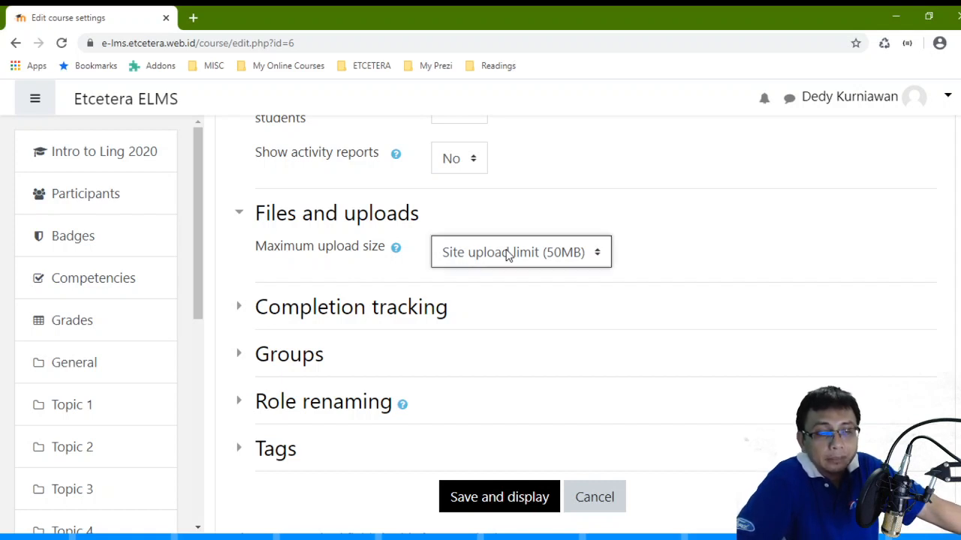
pyautogui.click(502, 397)
pyautogui.click(543, 316)
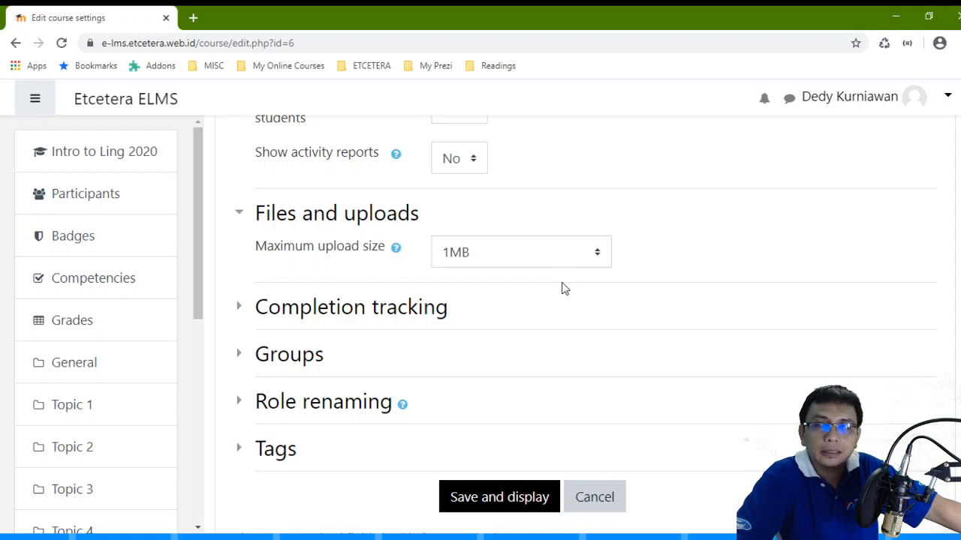
# Expand the Completion tracking and Groups settings and review the group mode and default grouping choices
pyautogui.scroll(-1, 565, 289)
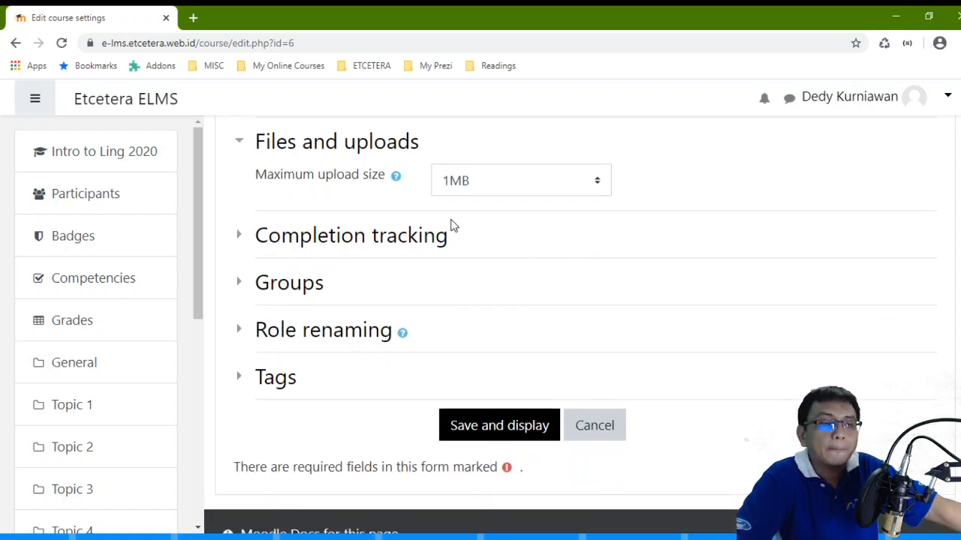
pyautogui.click(246, 237)
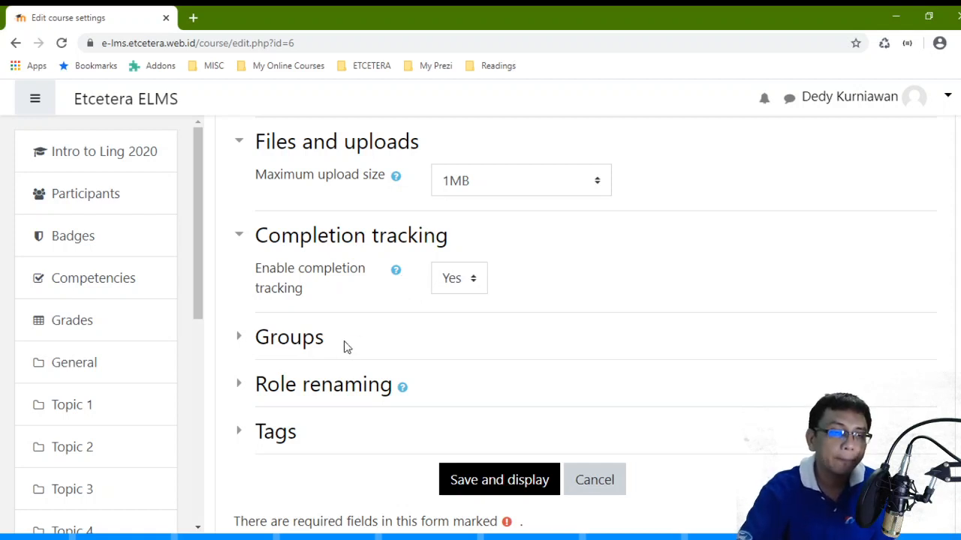
pyautogui.click(295, 345)
pyautogui.scroll(-1, 592, 383)
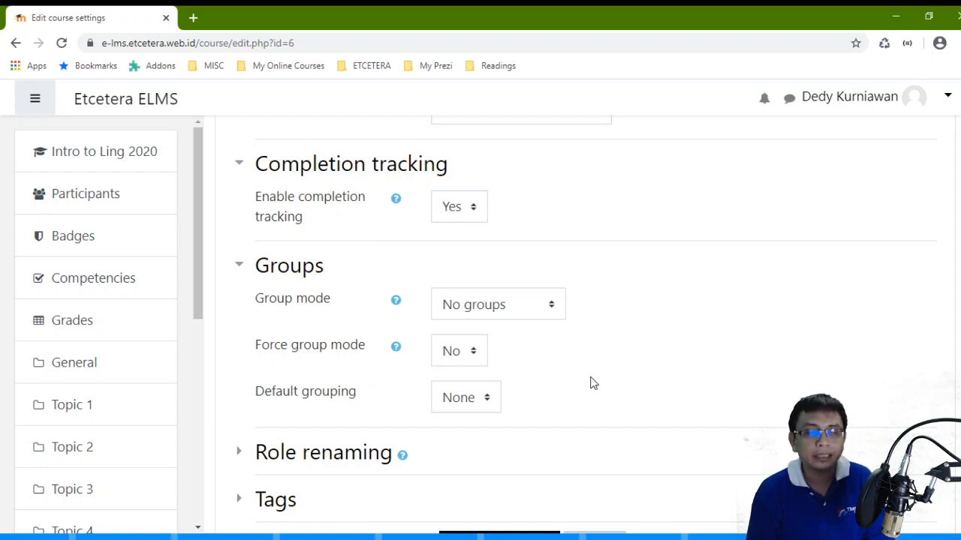
pyautogui.click(540, 311)
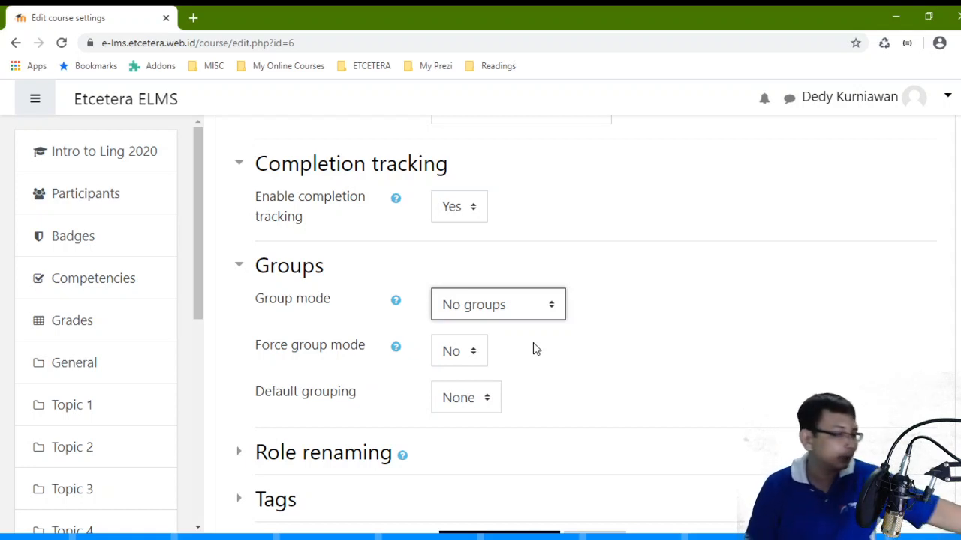
pyautogui.click(777, 387)
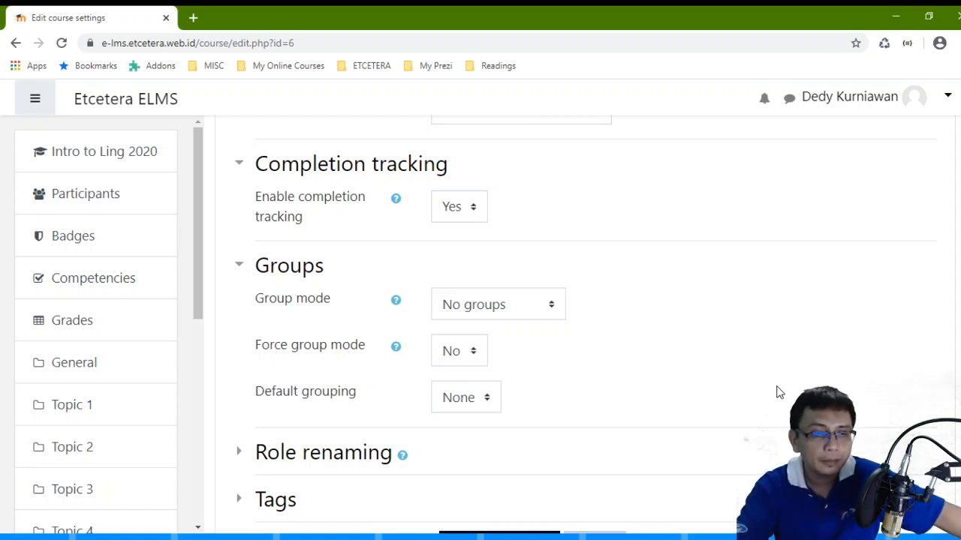
pyautogui.click(485, 399)
pyautogui.click(547, 395)
# Expand the Role renaming settings and enter Lecturer as the course's word for 'Teacher'
pyautogui.scroll(-2, 388, 303)
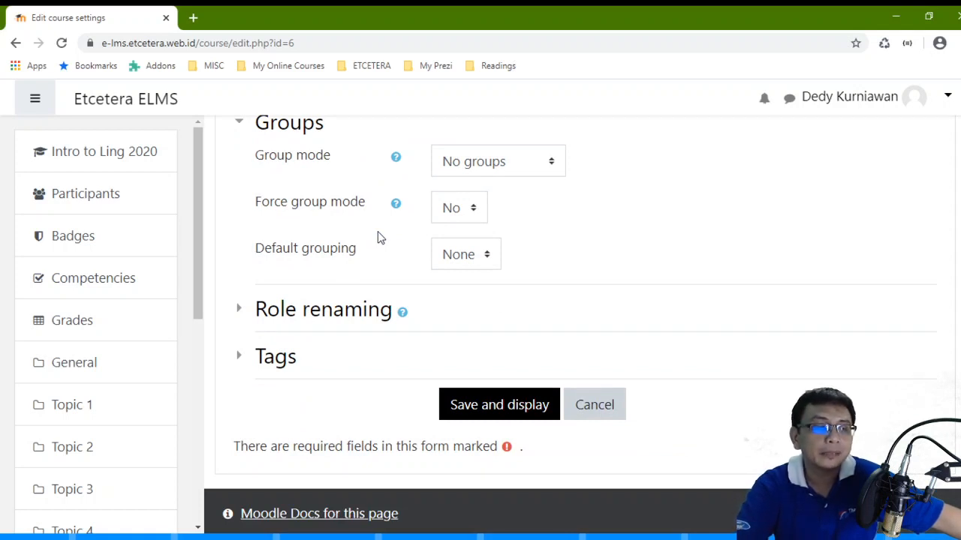
pyautogui.scroll(-1, 377, 236)
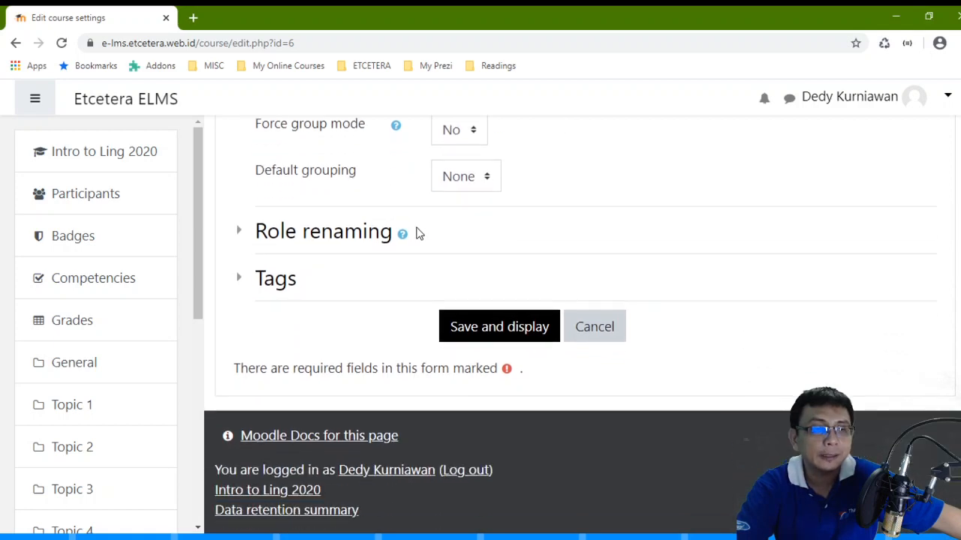
pyautogui.click(239, 233)
pyautogui.scroll(-2, 332, 234)
pyautogui.scroll(3, 336, 235)
pyautogui.scroll(1, 336, 235)
pyautogui.scroll(-3, 336, 235)
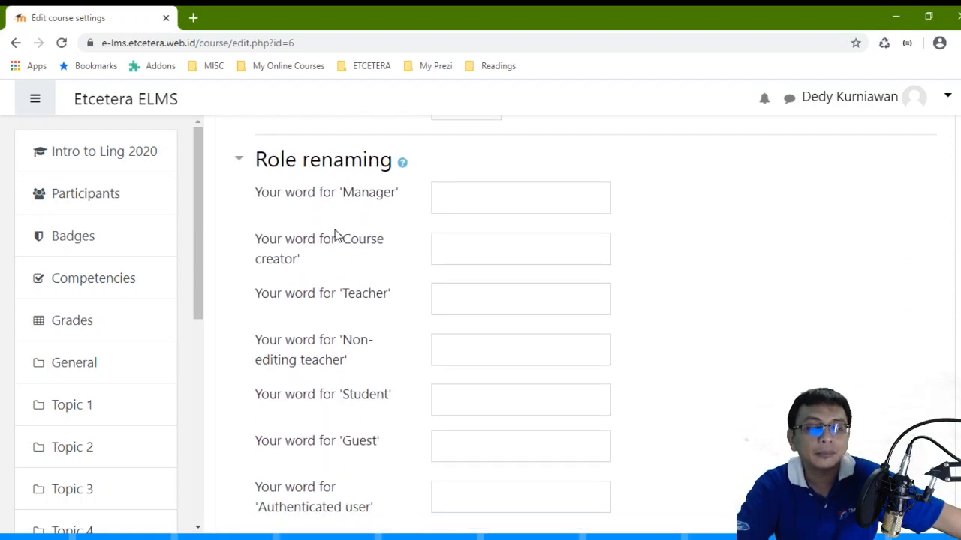
pyautogui.scroll(-1, 335, 235)
pyautogui.scroll(3, 335, 235)
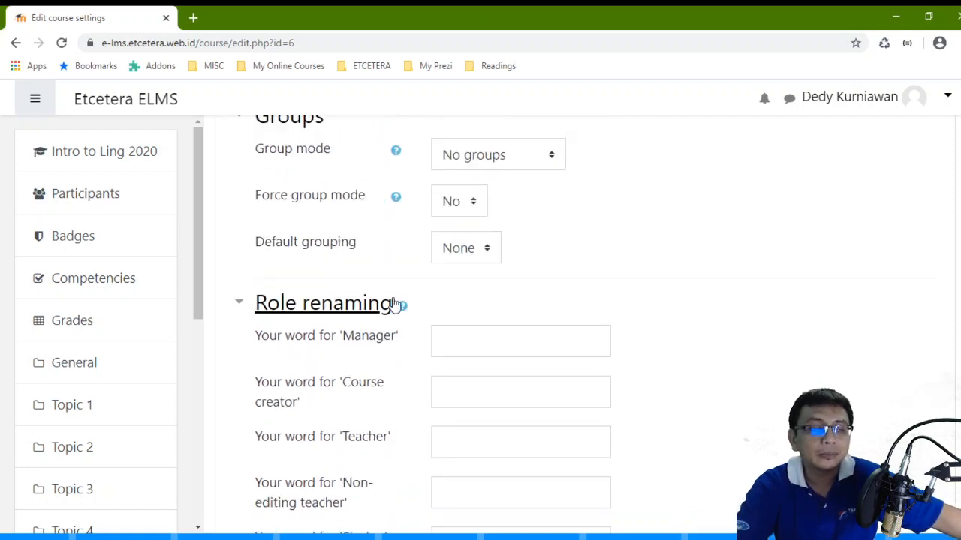
pyautogui.scroll(-3, 290, 303)
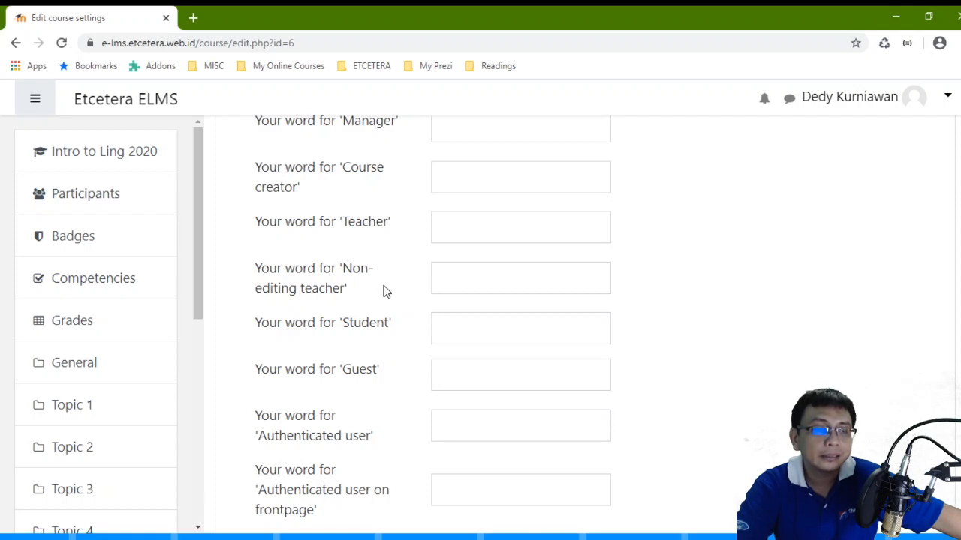
pyautogui.scroll(-1, 383, 291)
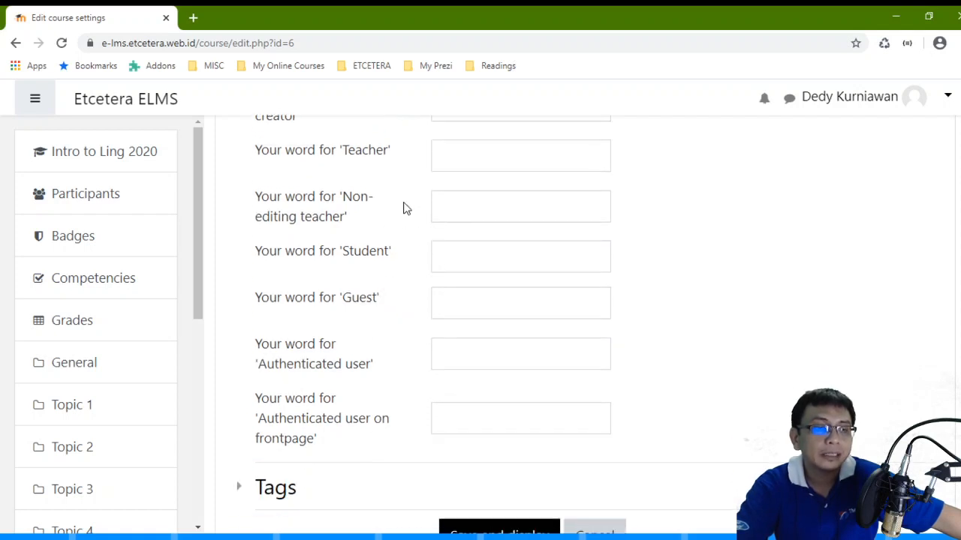
pyautogui.scroll(1, 435, 195)
pyautogui.click(447, 236)
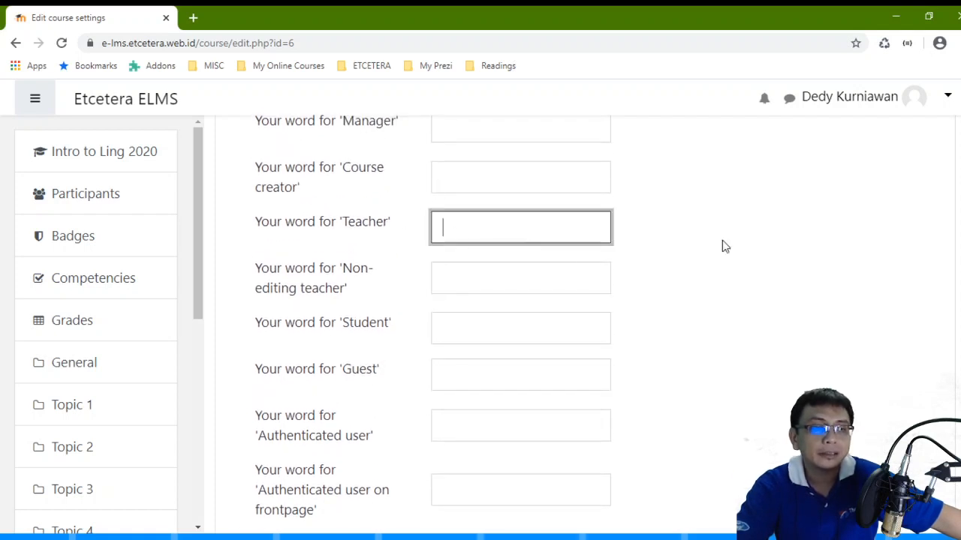
pyautogui.write('Lecturer')
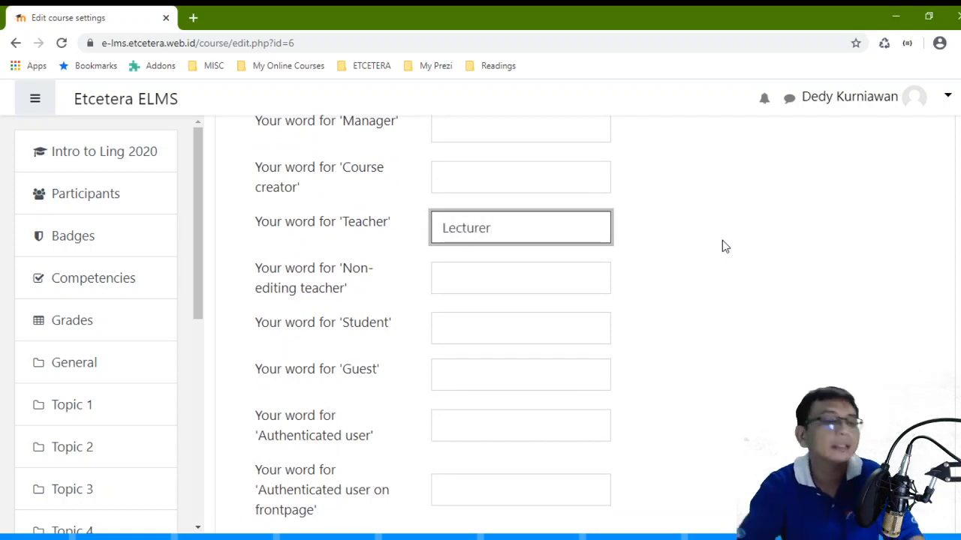
# Expand the Tags settings, leave them empty, and save the course settings to display the course page
pyautogui.scroll(-3, 729, 245)
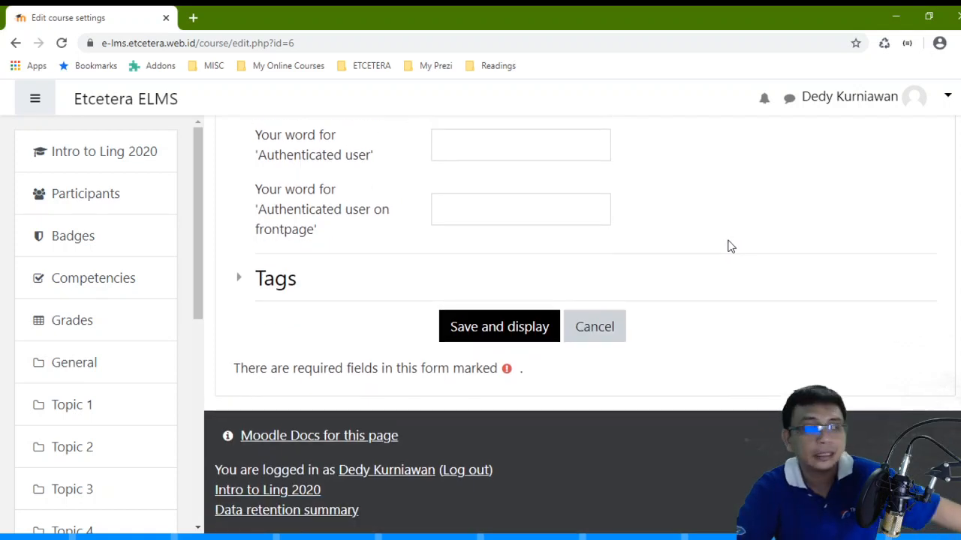
pyautogui.click(272, 279)
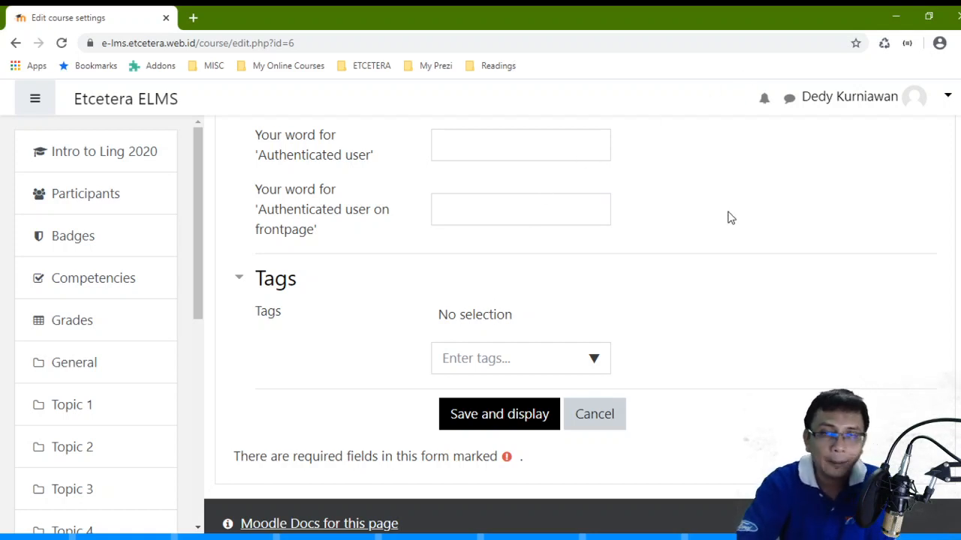
pyautogui.scroll(5, 492, 219)
pyautogui.scroll(5, 492, 219)
pyautogui.scroll(-15, 497, 215)
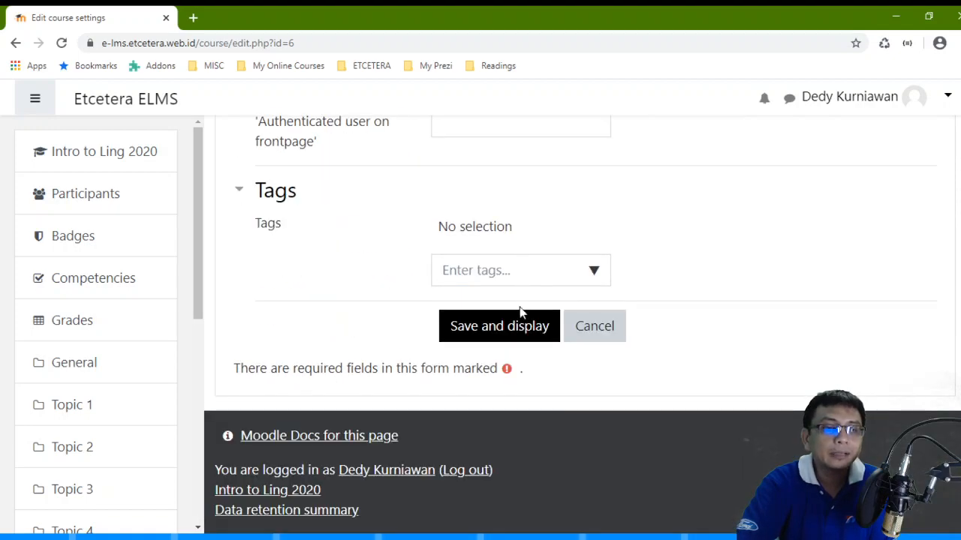
pyautogui.scroll(15, 498, 158)
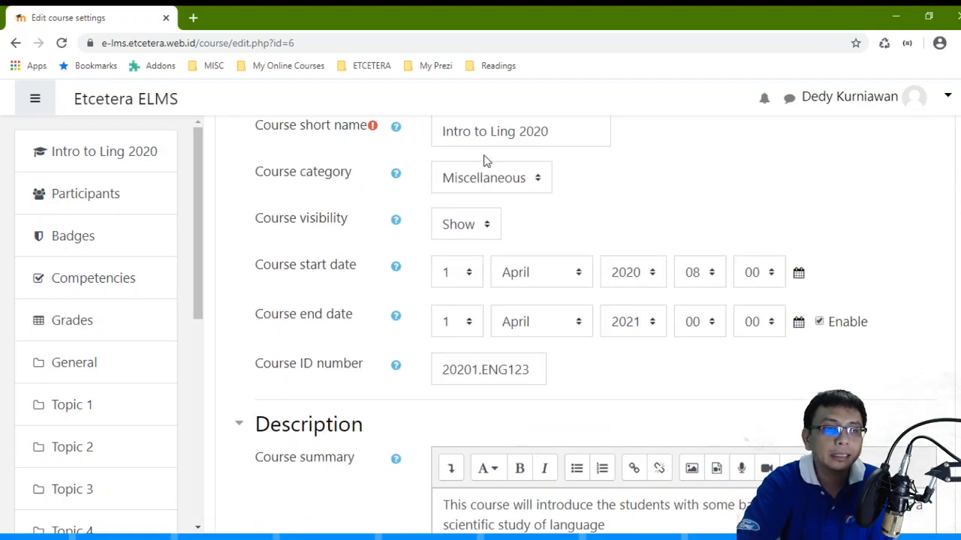
pyautogui.scroll(4, 484, 156)
pyautogui.scroll(-15, 485, 156)
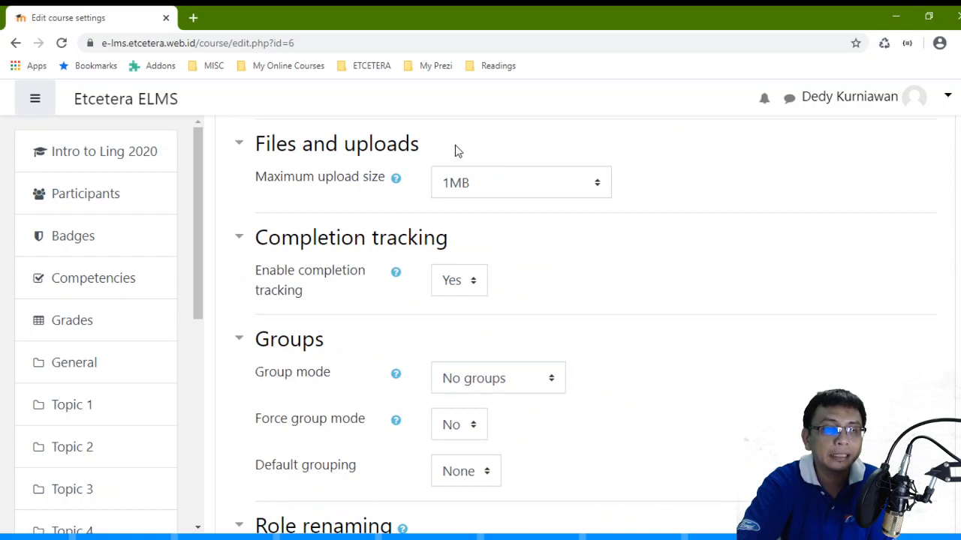
pyautogui.scroll(-10, 457, 147)
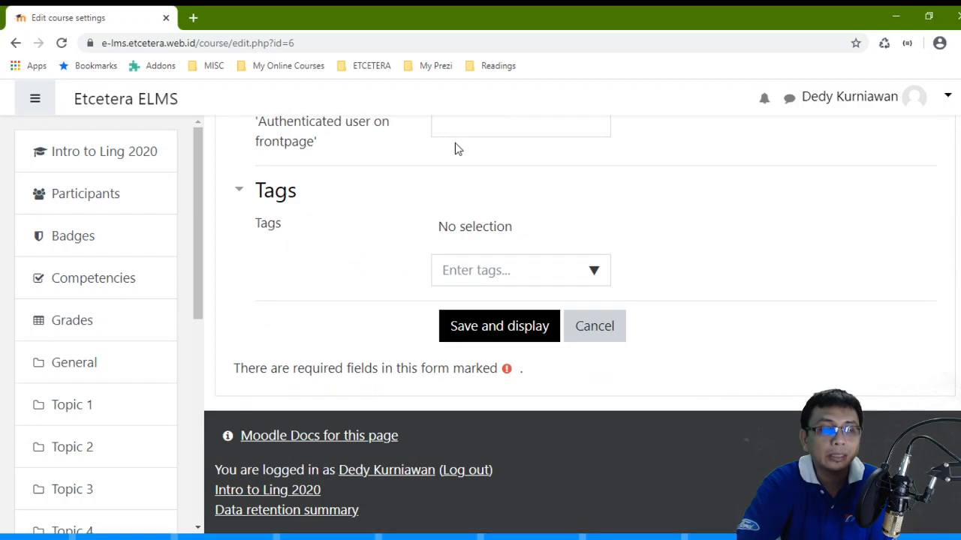
pyautogui.click(508, 338)
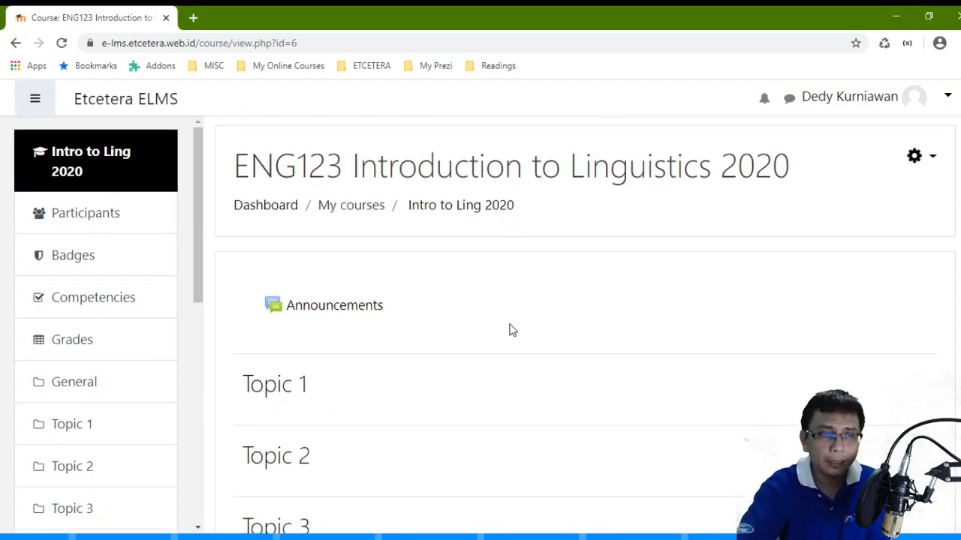
# Look over the saved course page, from its heading and Announcements forum through the topic sections
pyautogui.scroll(-3, 510, 330)
pyautogui.scroll(2, 510, 290)
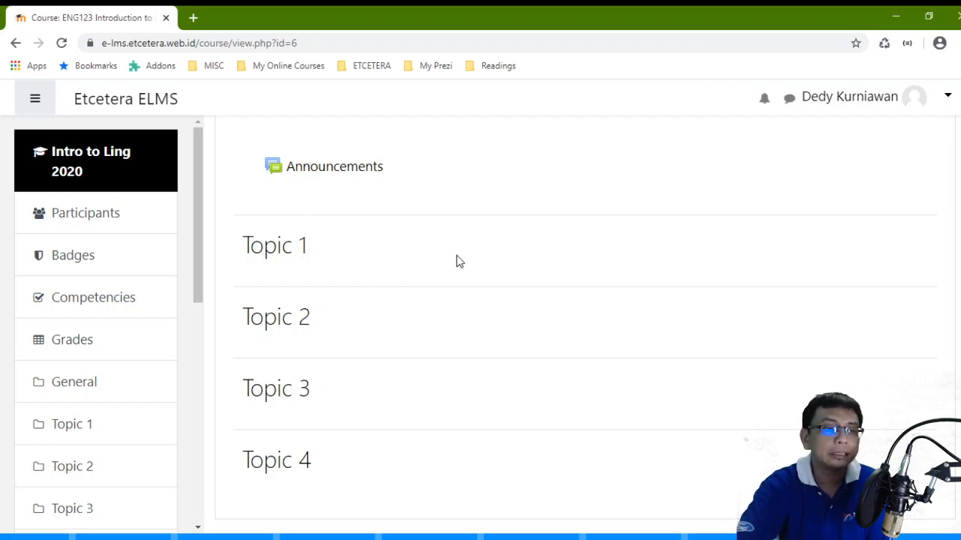
pyautogui.scroll(-1, 455, 262)
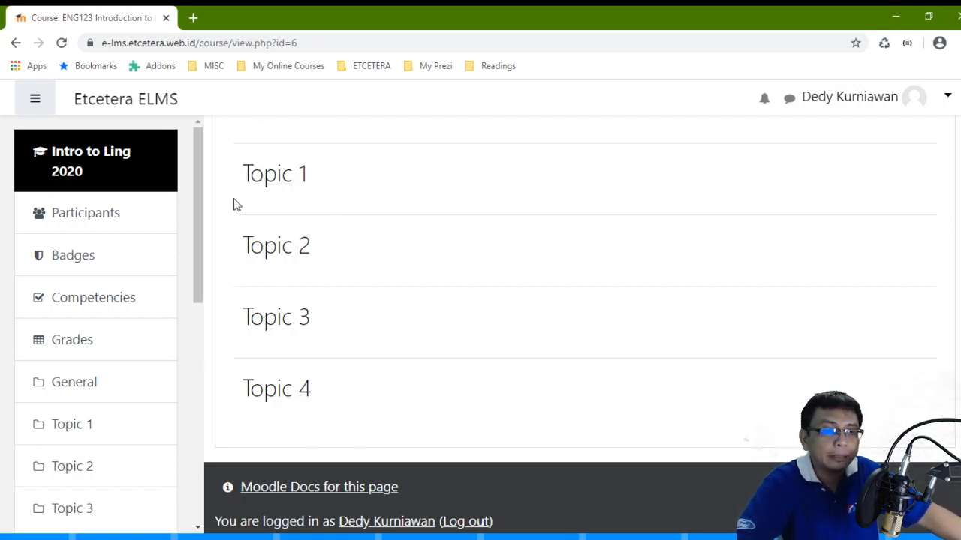
pyautogui.scroll(3, 363, 255)
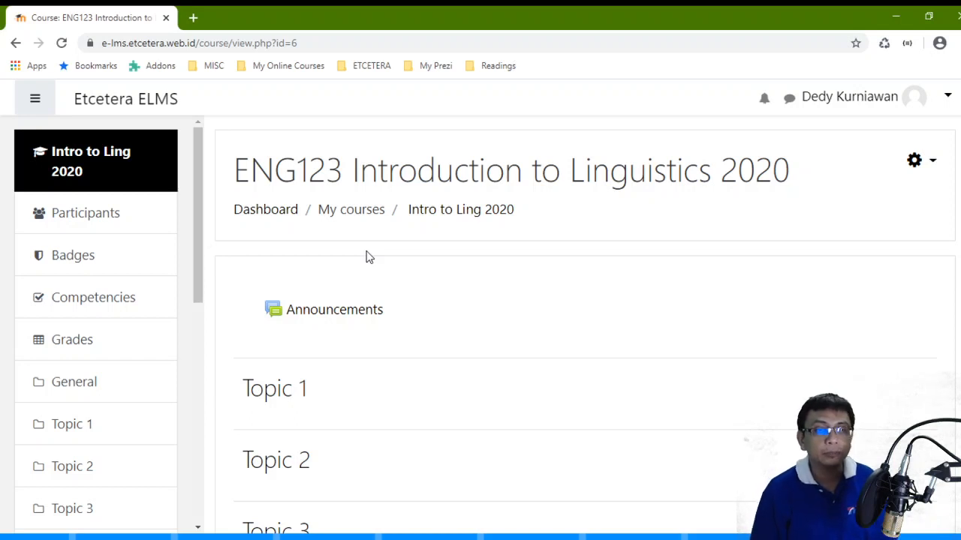
pyautogui.scroll(-2, 571, 323)
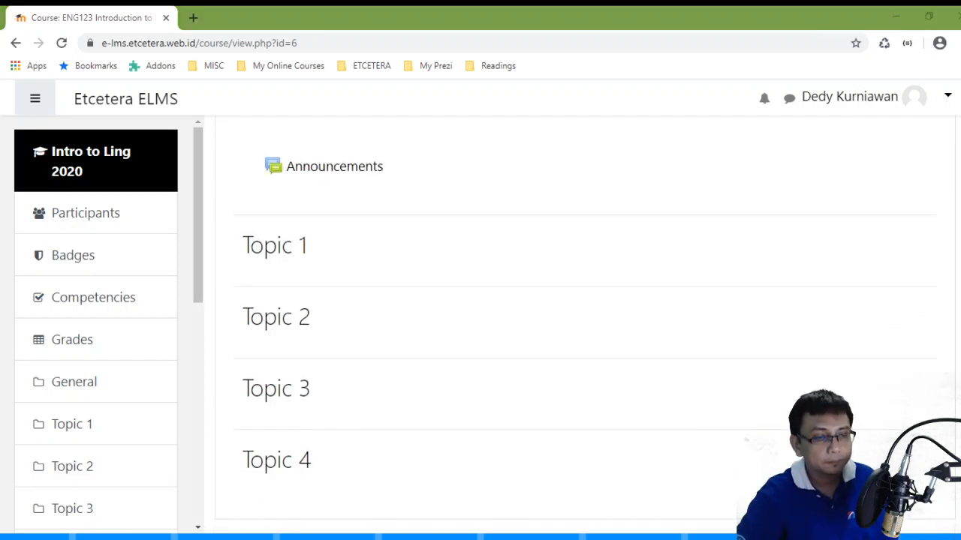